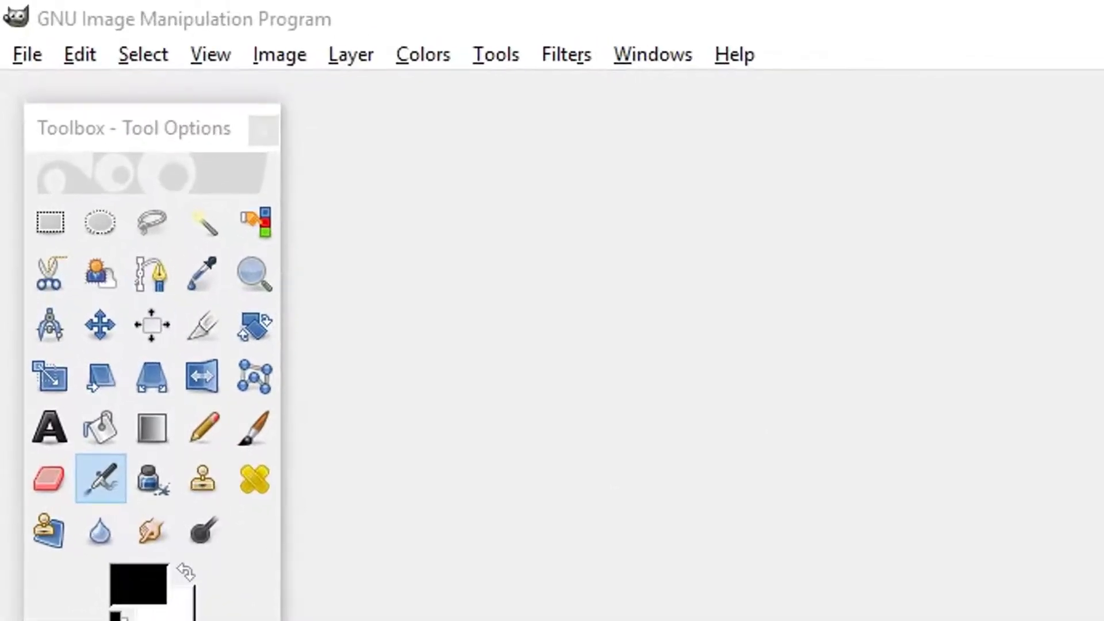
Step: Create a new 256 × 256 pixel image with a white background
click(21, 53)
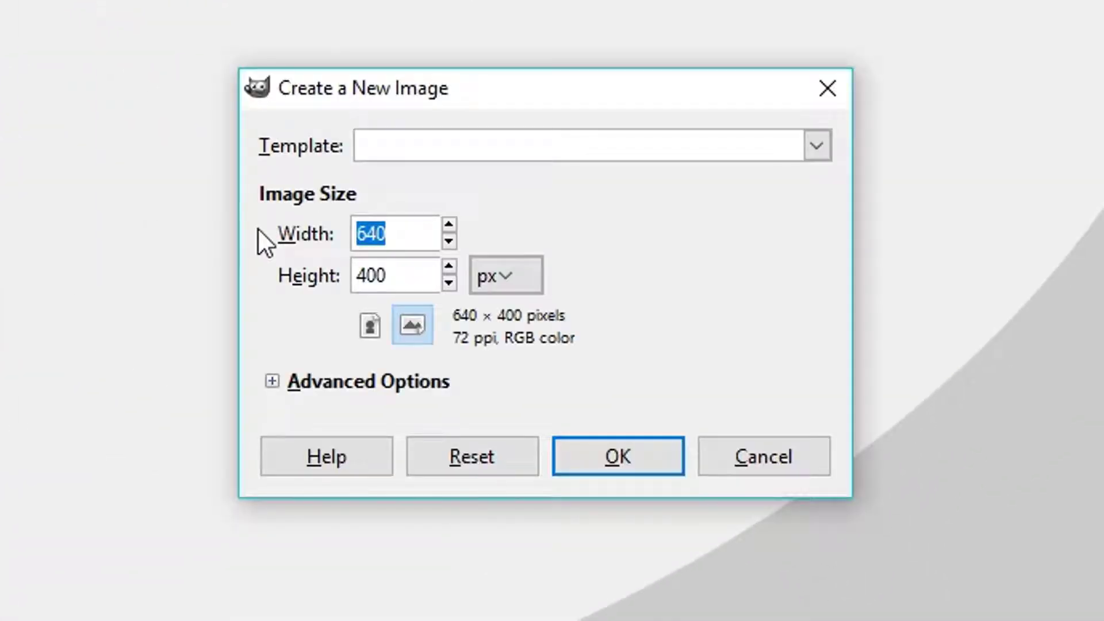
text(256)
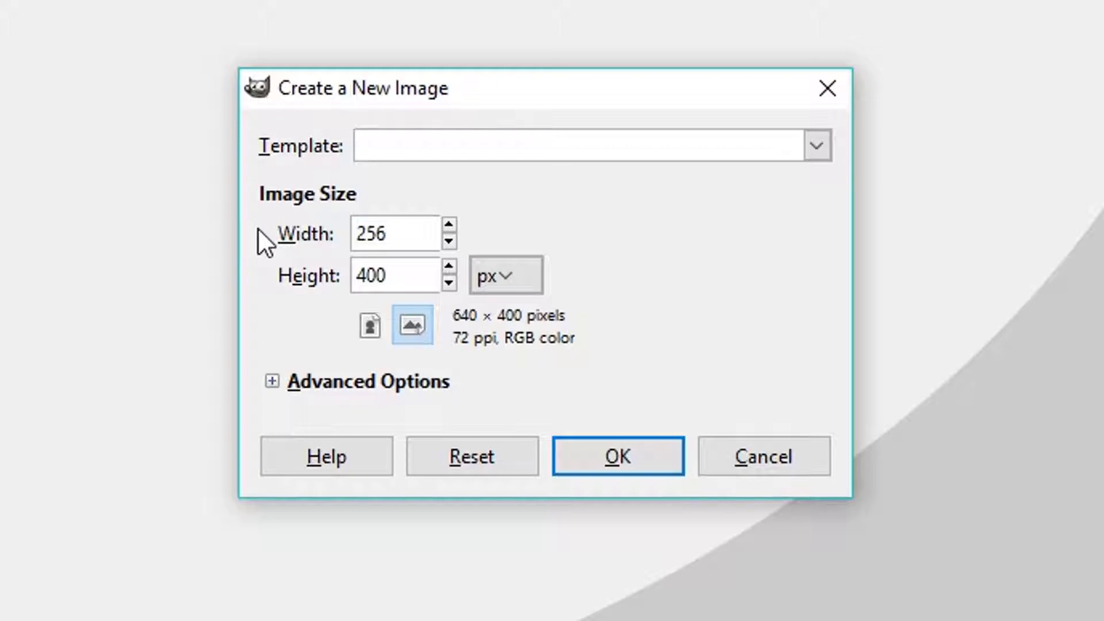
key(Tab)
text(256)
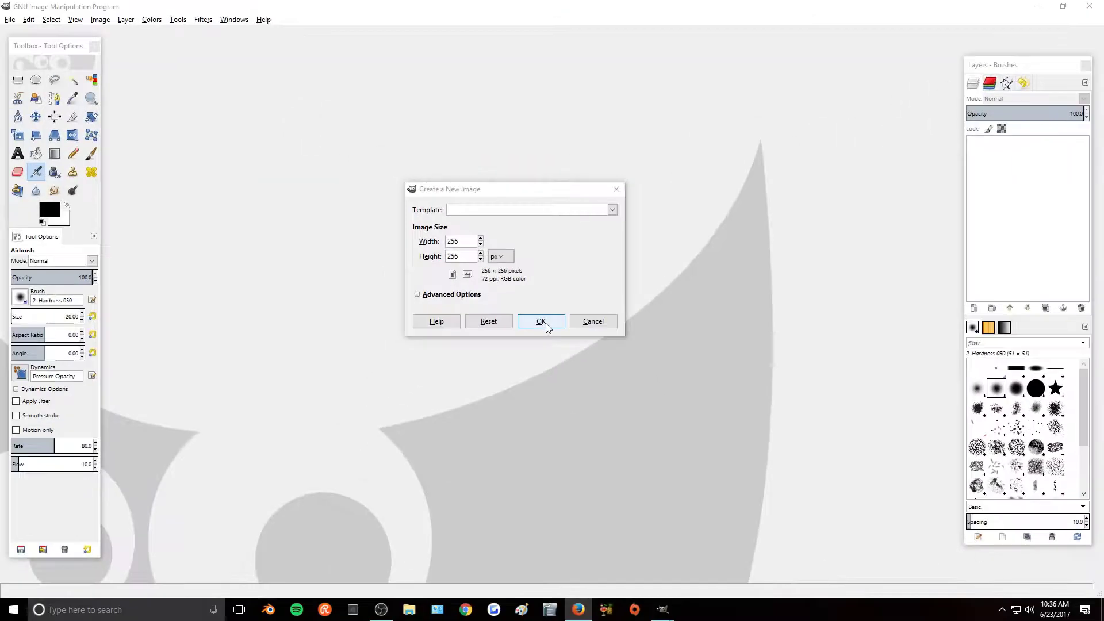
click(629, 467)
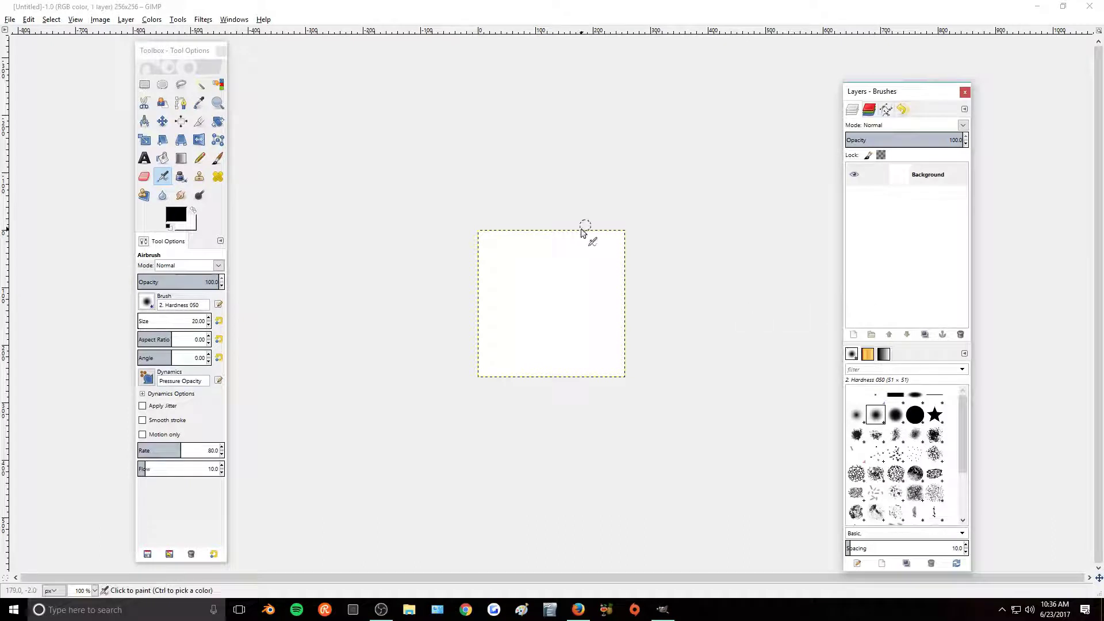
Step: Set the foreground colour to bright, fully saturated cyan and bucket-fill the whole canvas with it
click(163, 157)
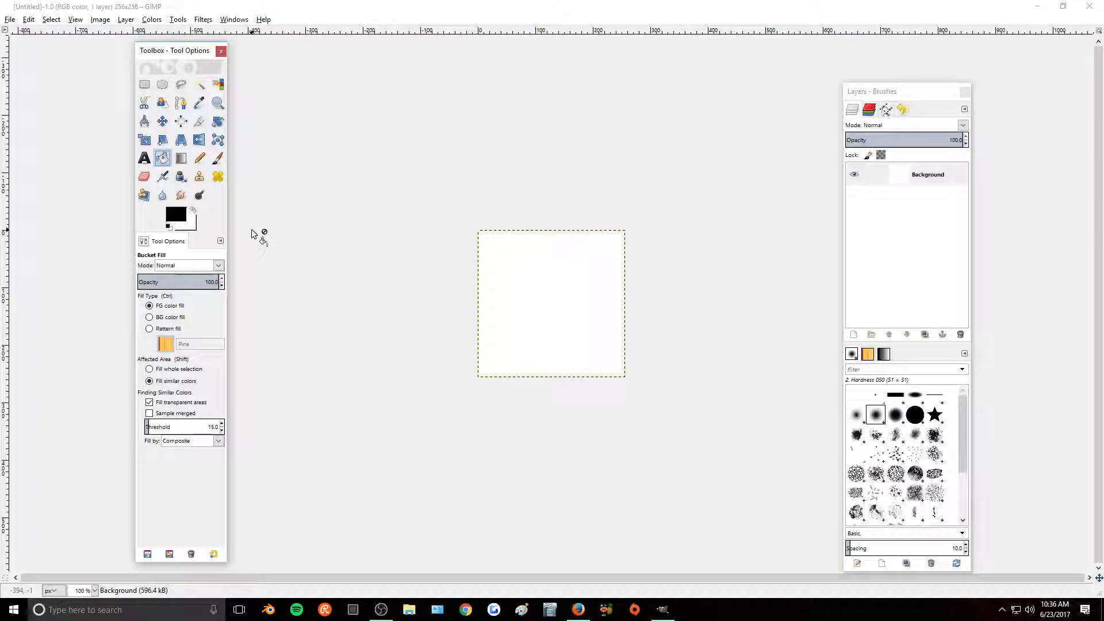
click(176, 216)
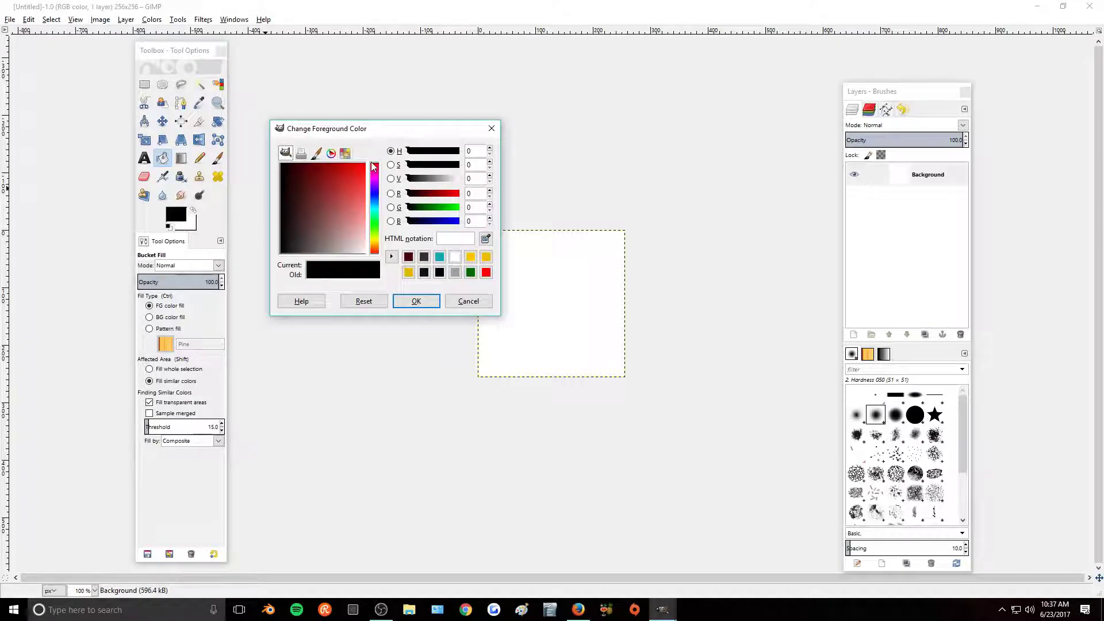
click(375, 181)
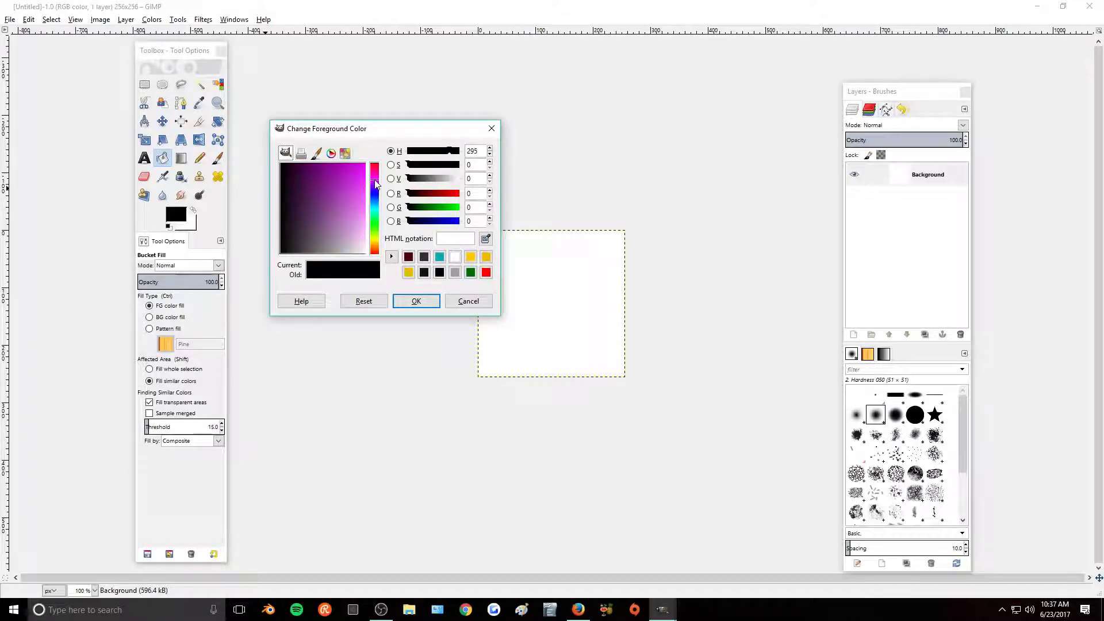
click(372, 209)
drag(335, 180, 364, 163)
click(417, 301)
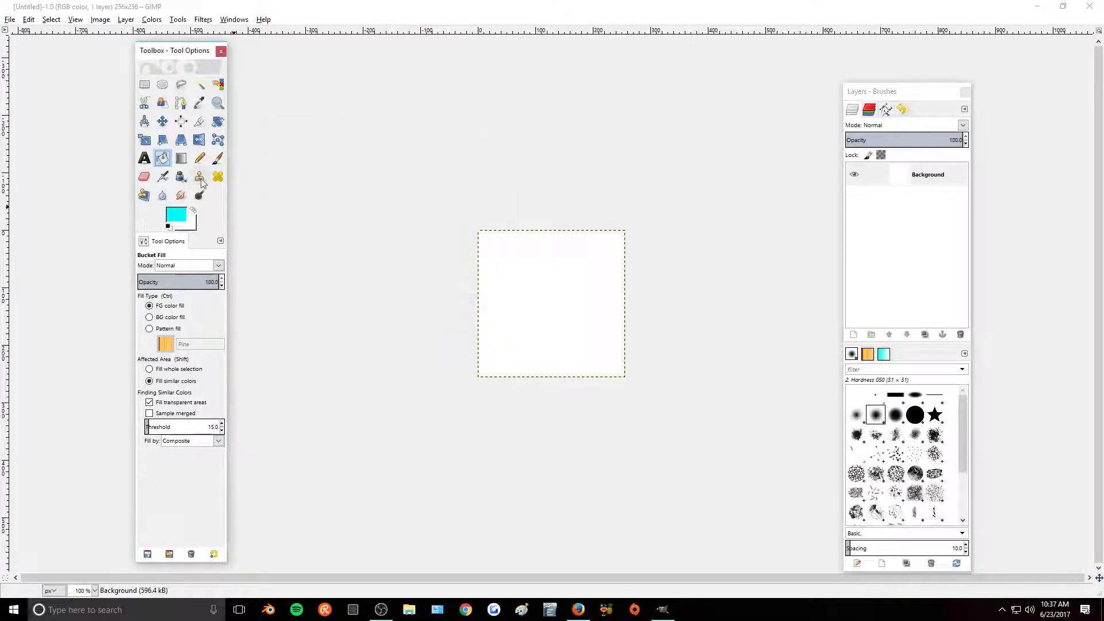
click(555, 288)
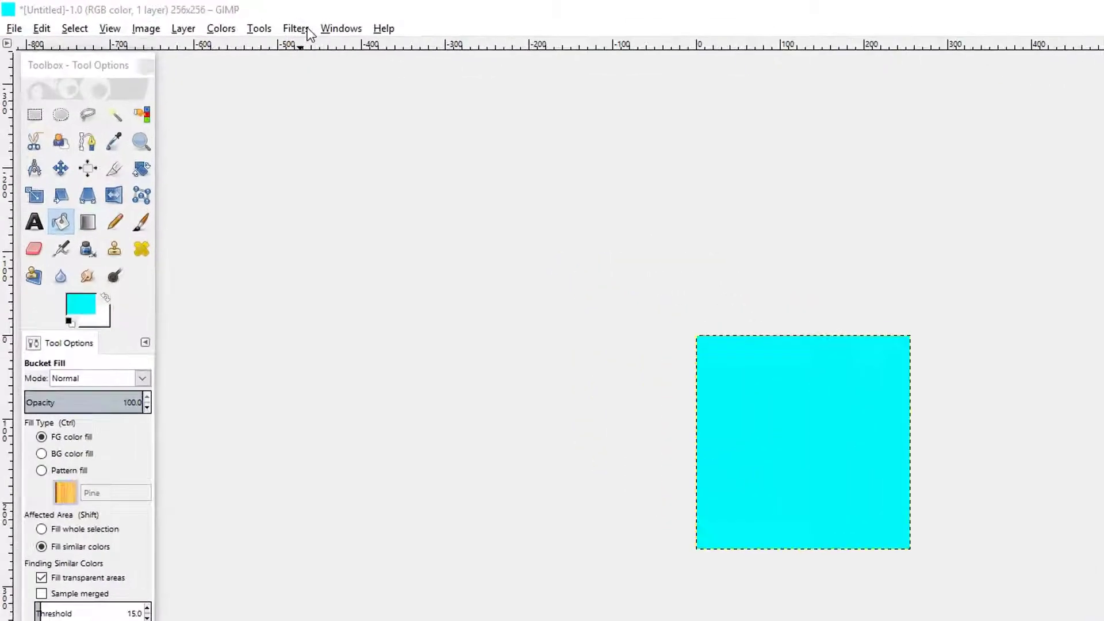
Step: Apply HSV Noise with Holdness 1, Hue 20, Saturation 0 and Value 220
click(302, 32)
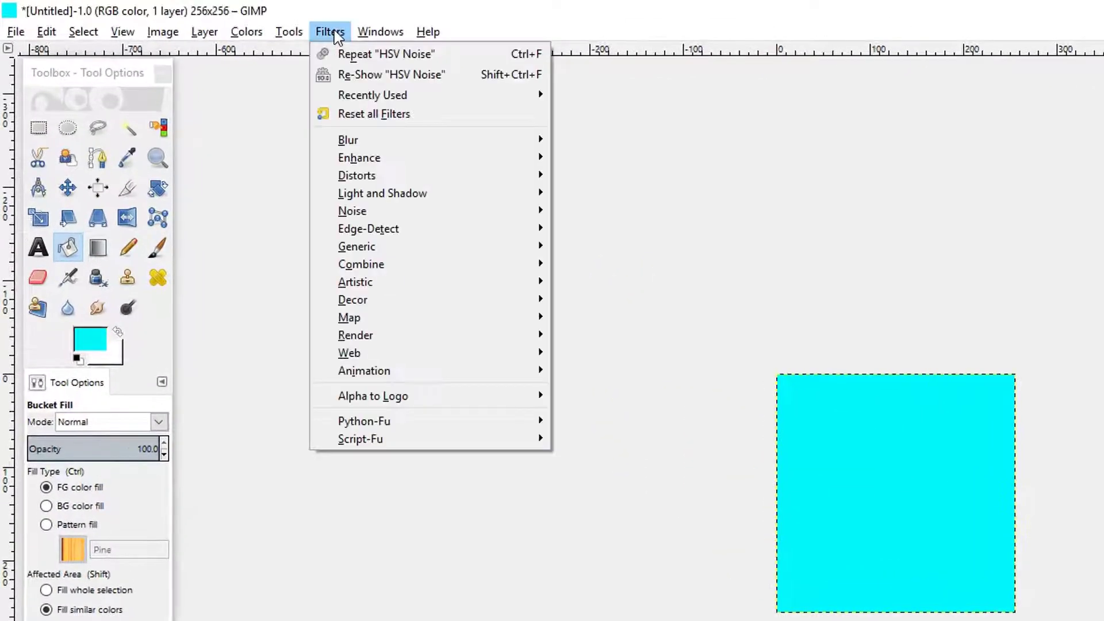
mouse_move(395, 210)
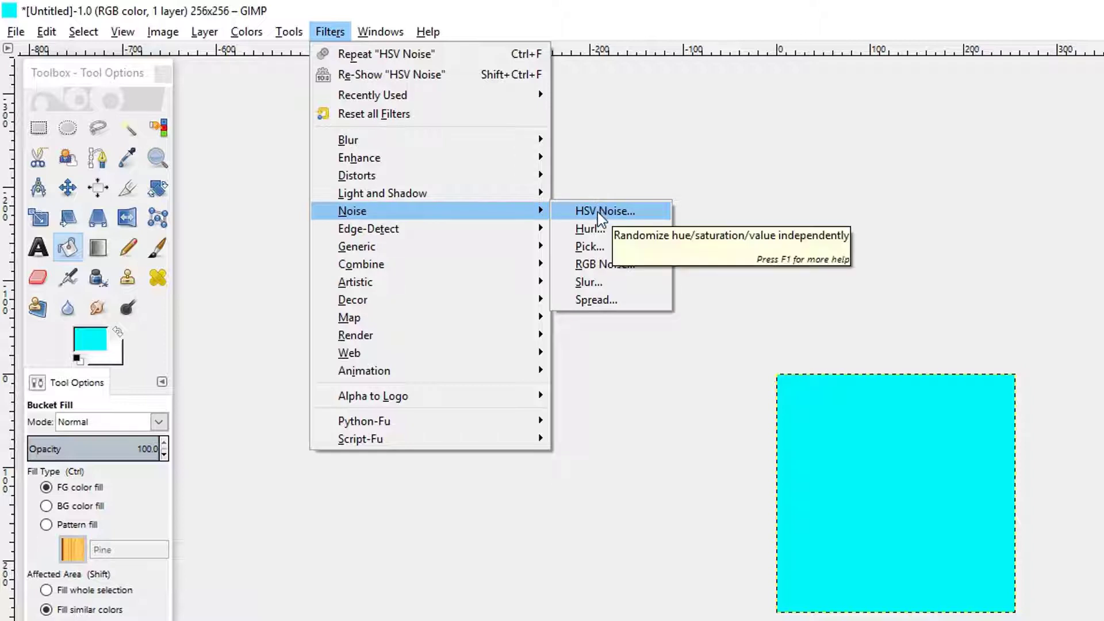
click(409, 99)
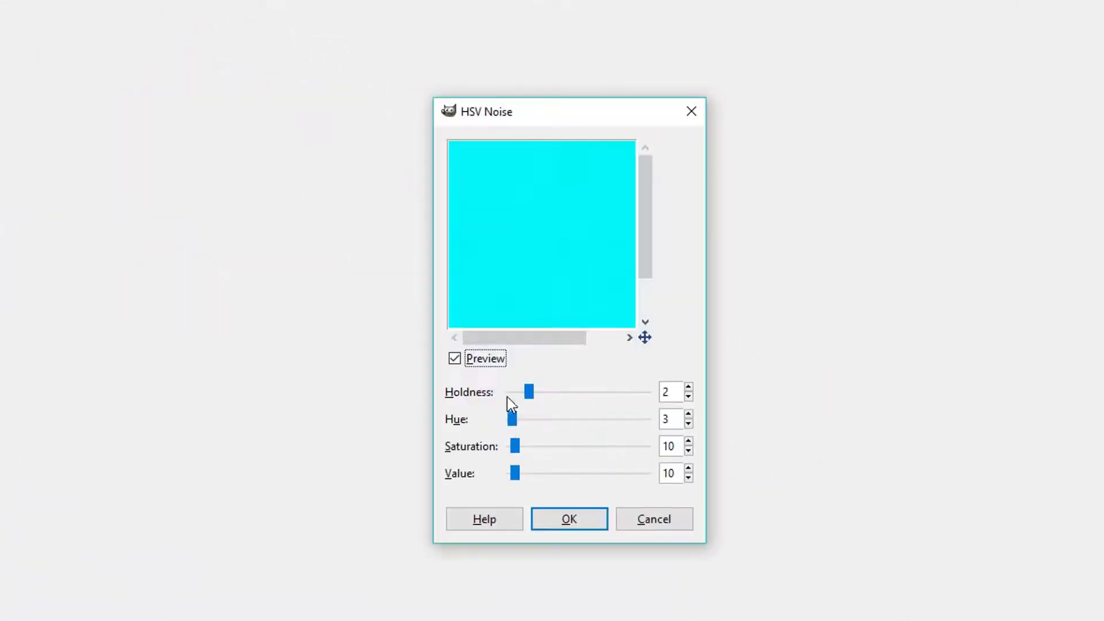
click(688, 397)
text(20)
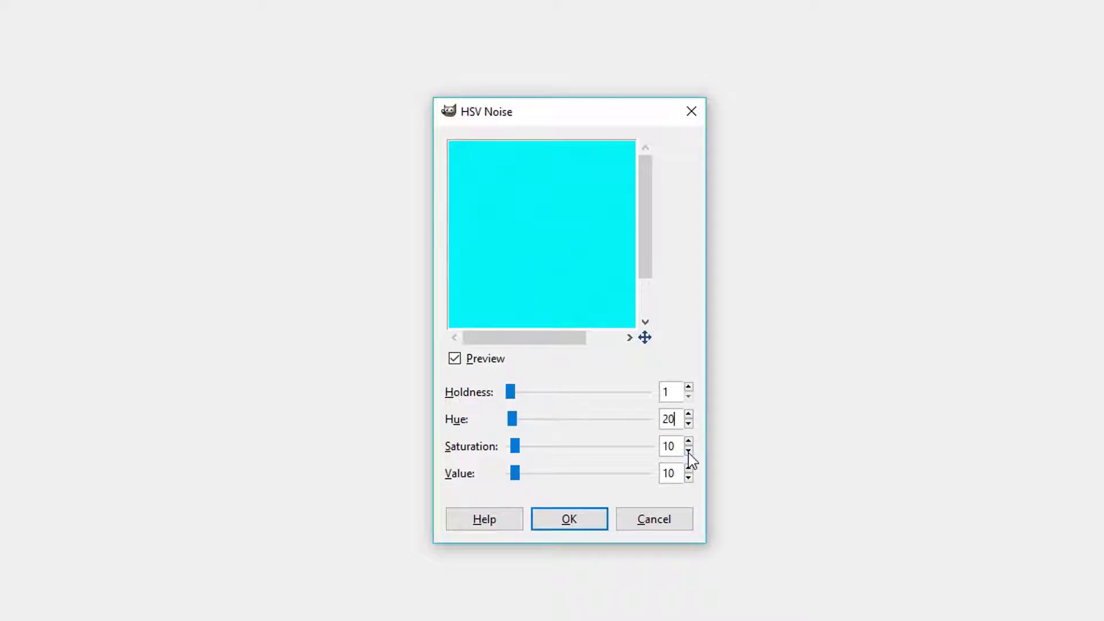
click(686, 453)
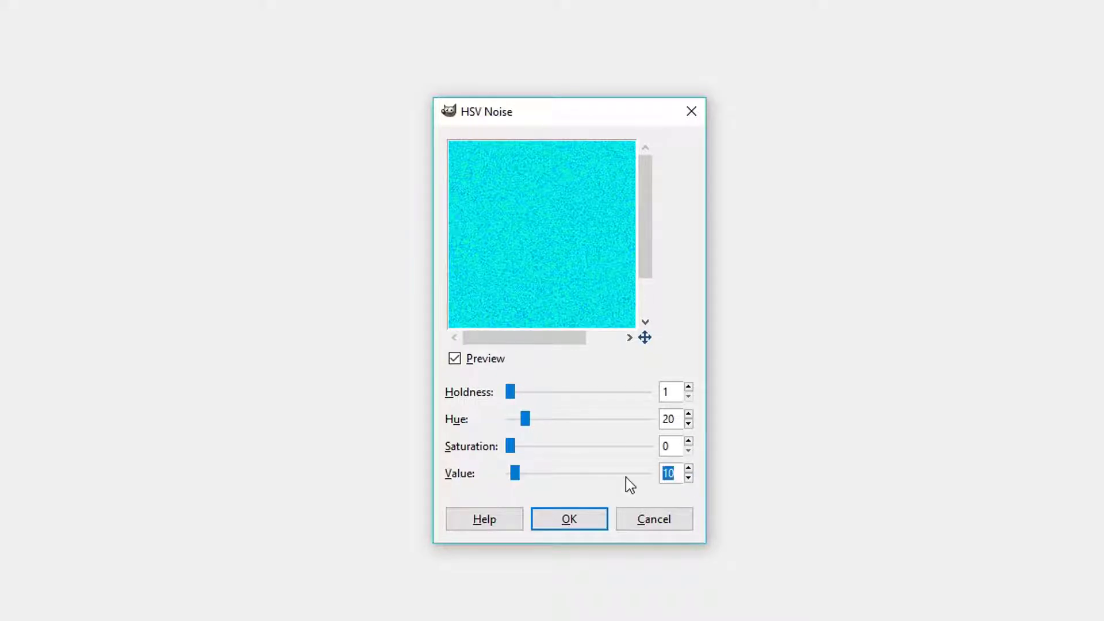
text(220)
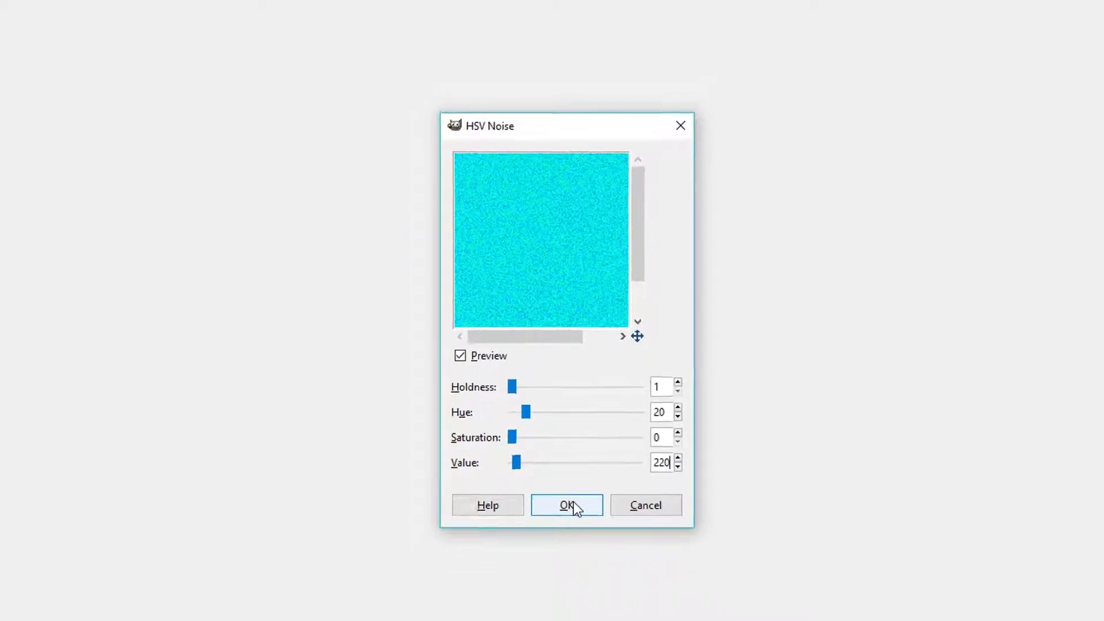
click(574, 504)
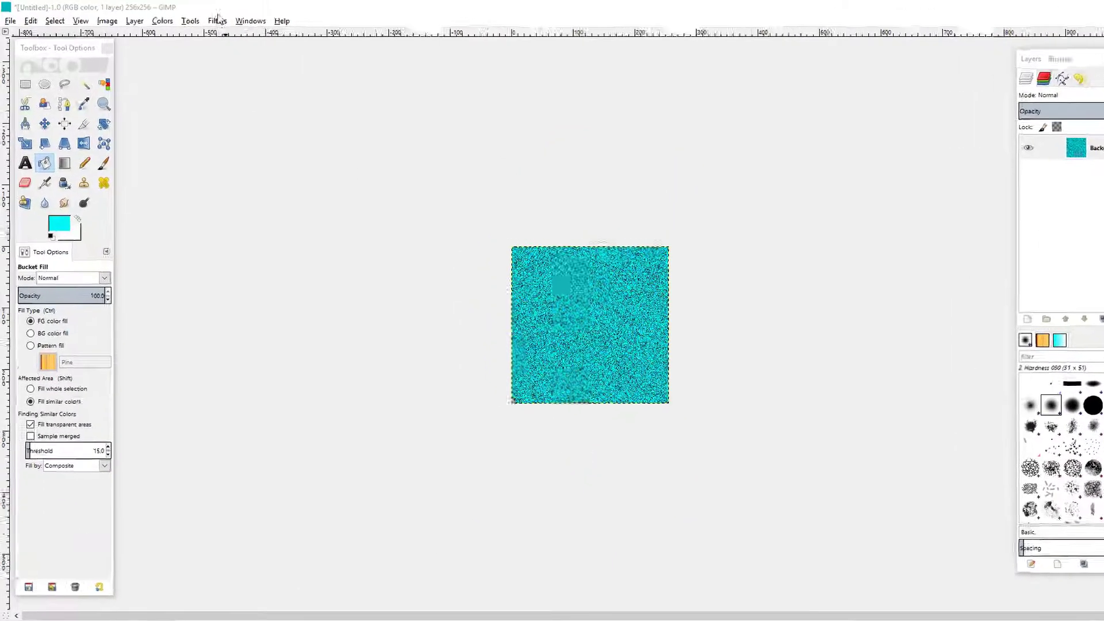
Step: Apply a linear Motion Blur at 90° with length 256 to streak the noise vertically
click(217, 20)
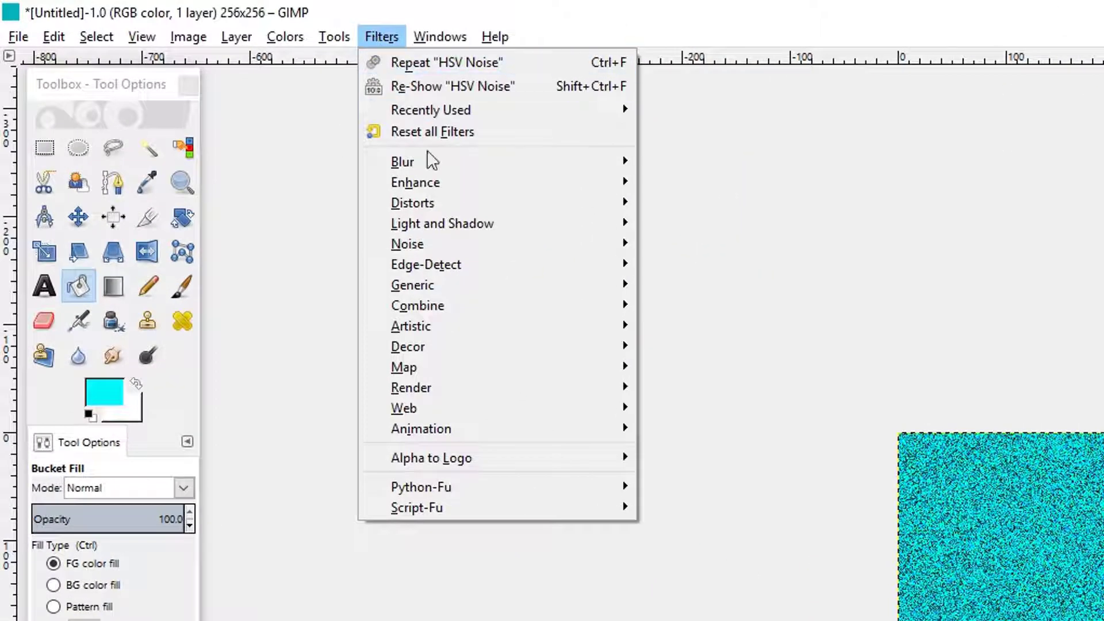
mouse_move(245, 92)
click(703, 203)
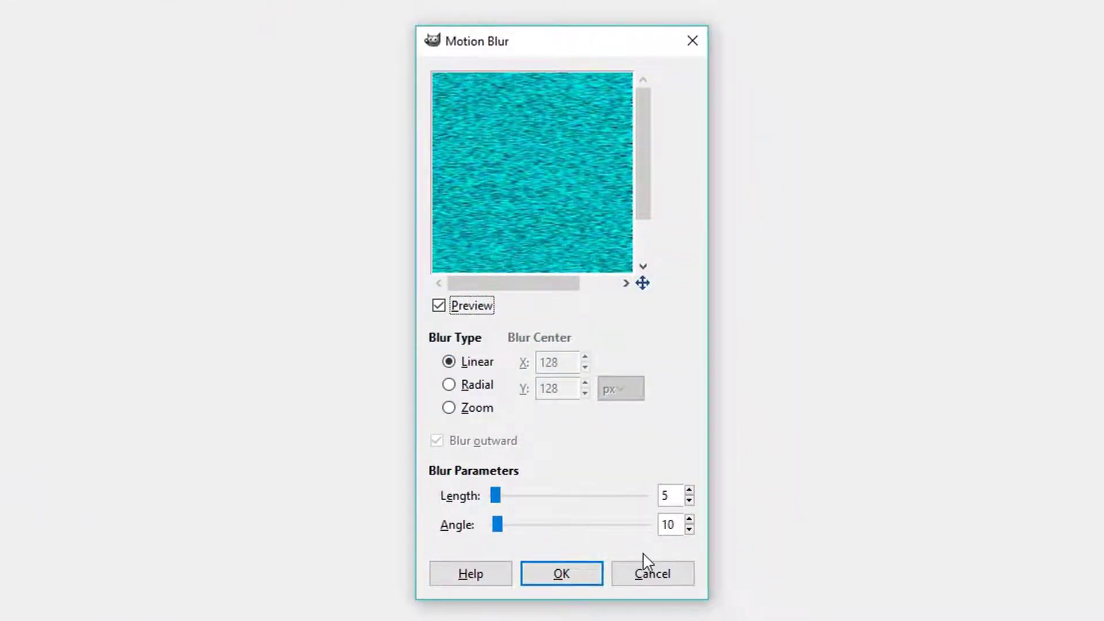
drag(674, 526, 623, 524)
drag(496, 495, 769, 496)
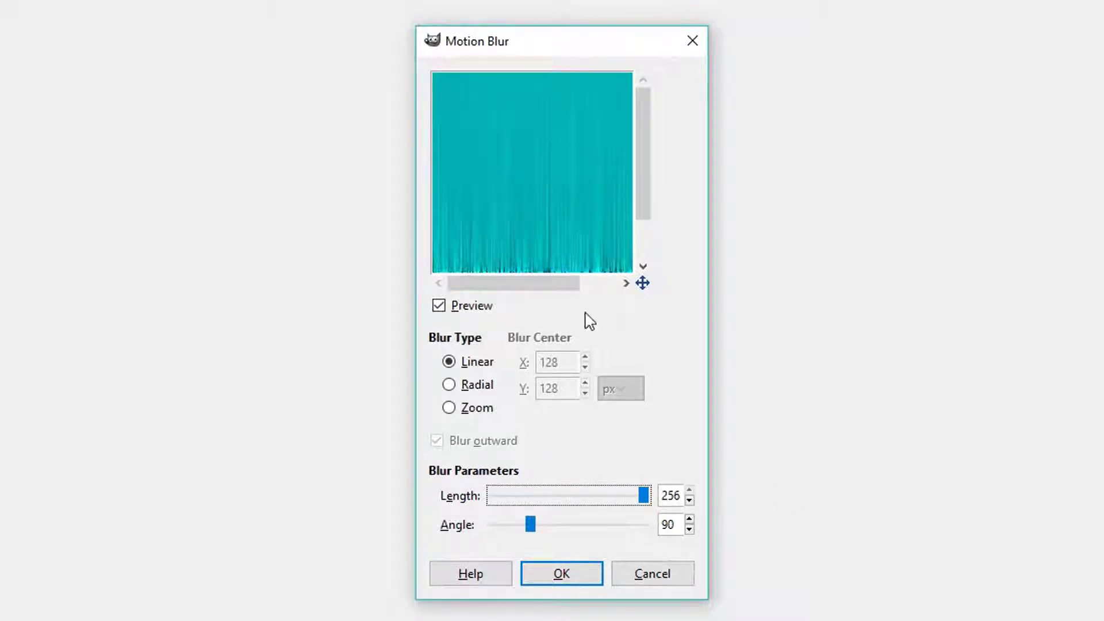
click(563, 574)
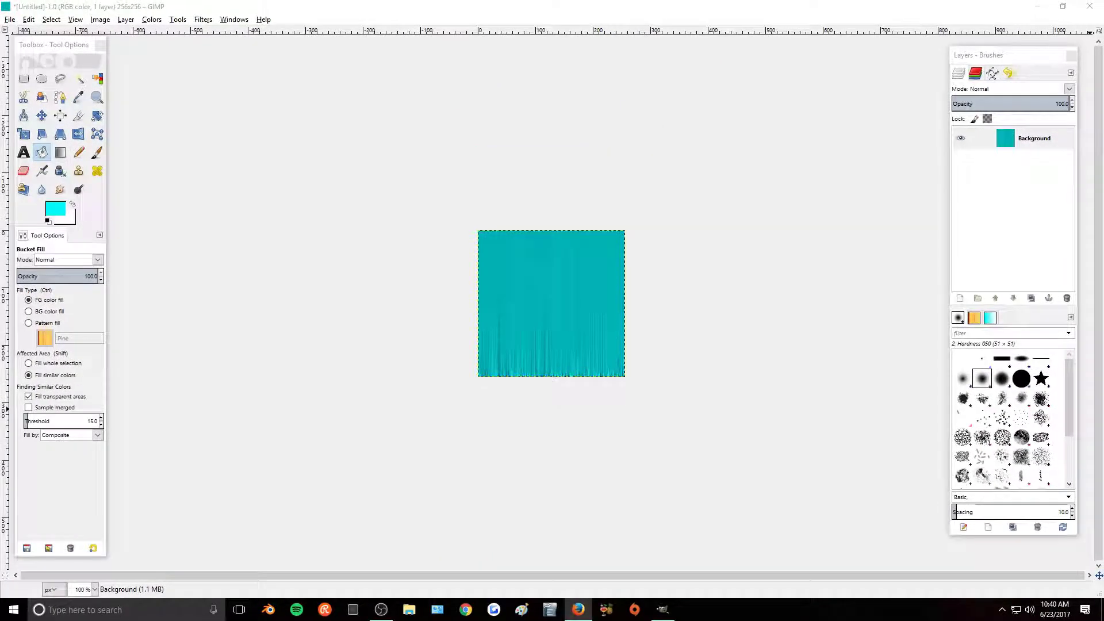
click(203, 21)
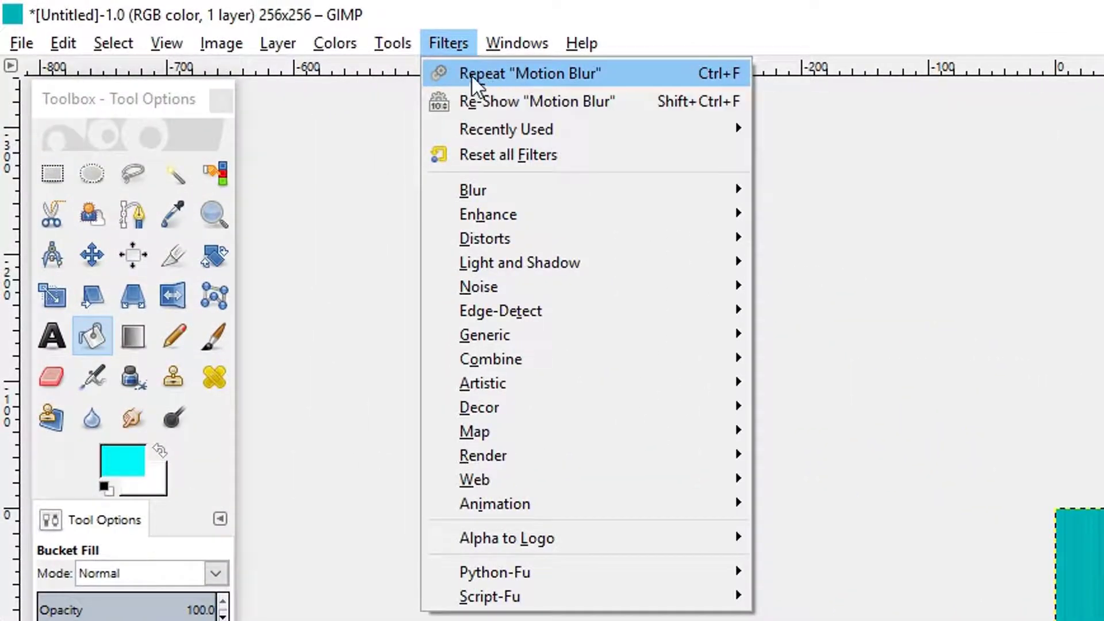
Step: Repeat the 90° Motion Blur four more times to deepen the vertical strands
click(563, 73)
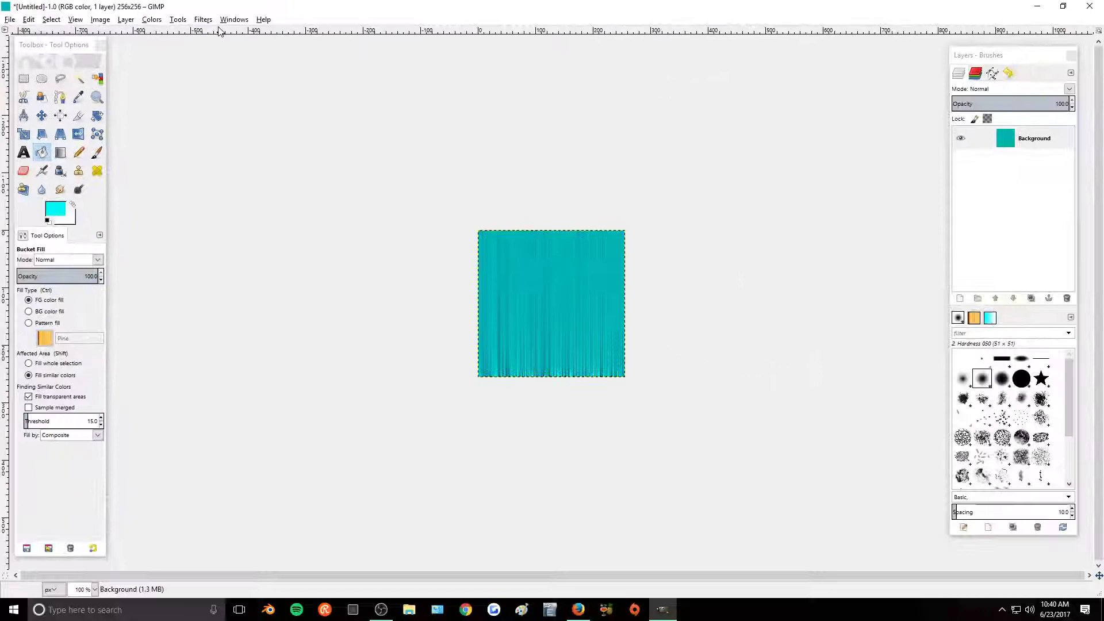
click(449, 45)
click(209, 33)
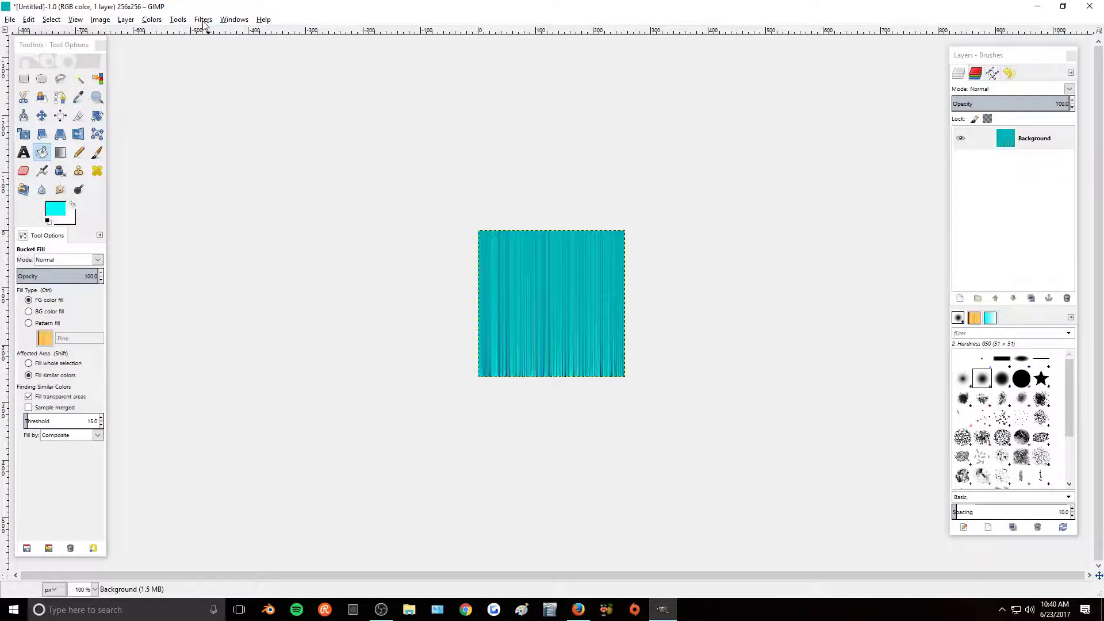
click(203, 20)
click(208, 33)
click(203, 19)
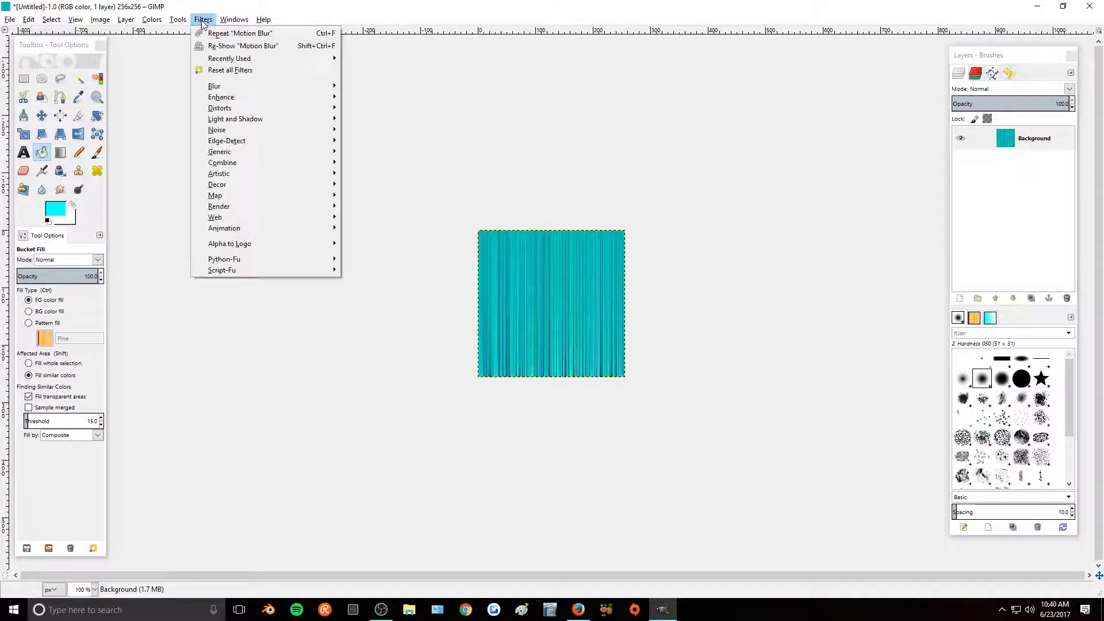
click(211, 33)
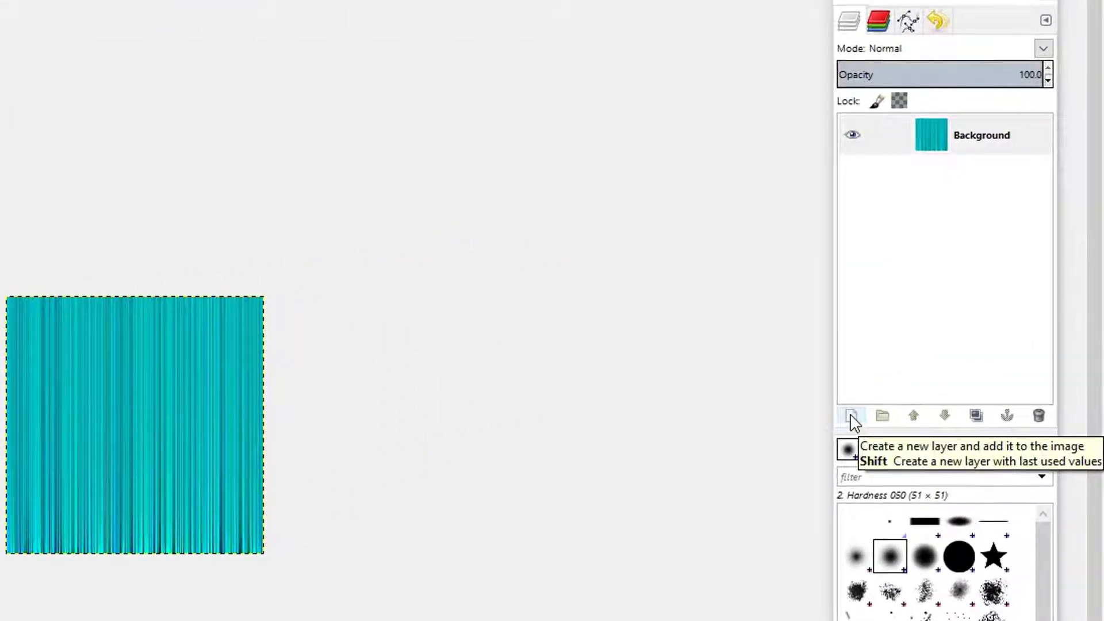
Step: Add a transparent layer and fill a wide band near the top with white
click(854, 418)
click(883, 569)
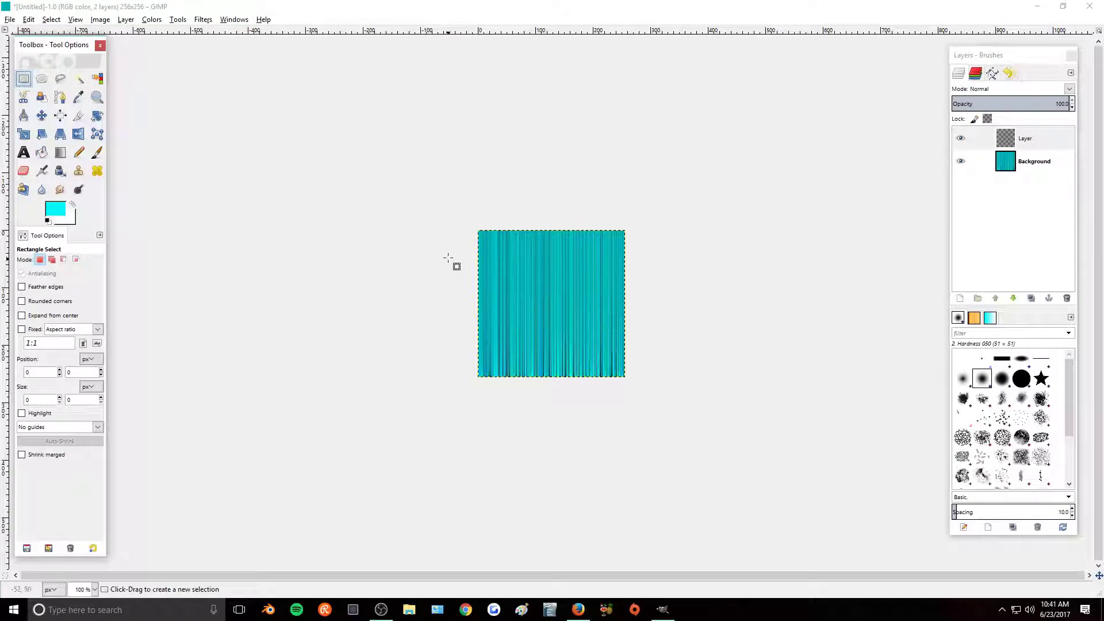
drag(464, 252, 642, 281)
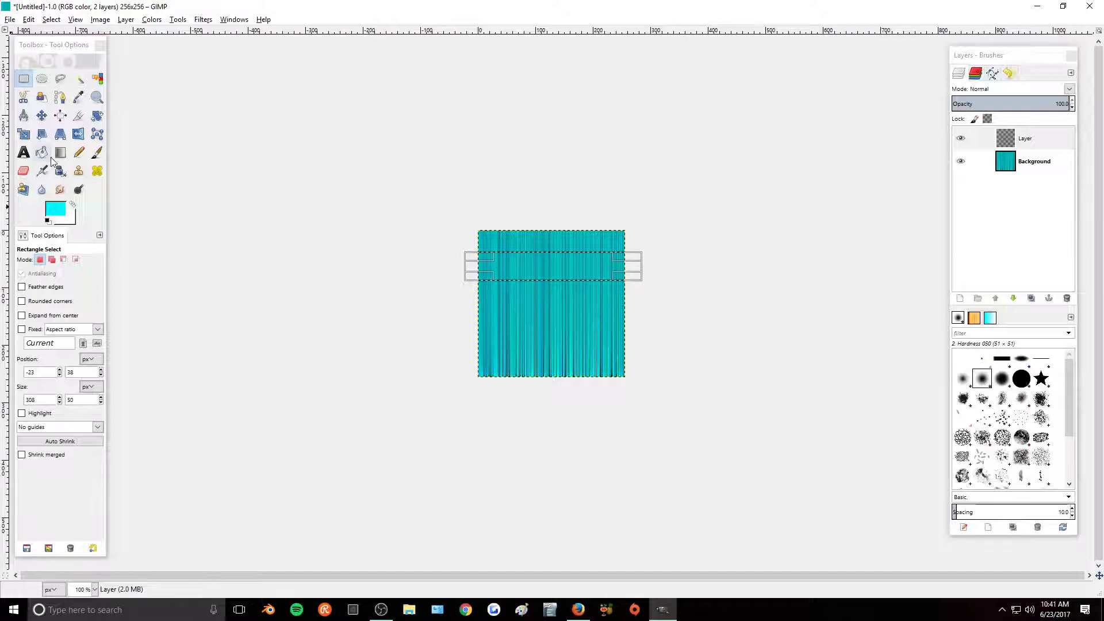
click(73, 203)
key(shift+b)
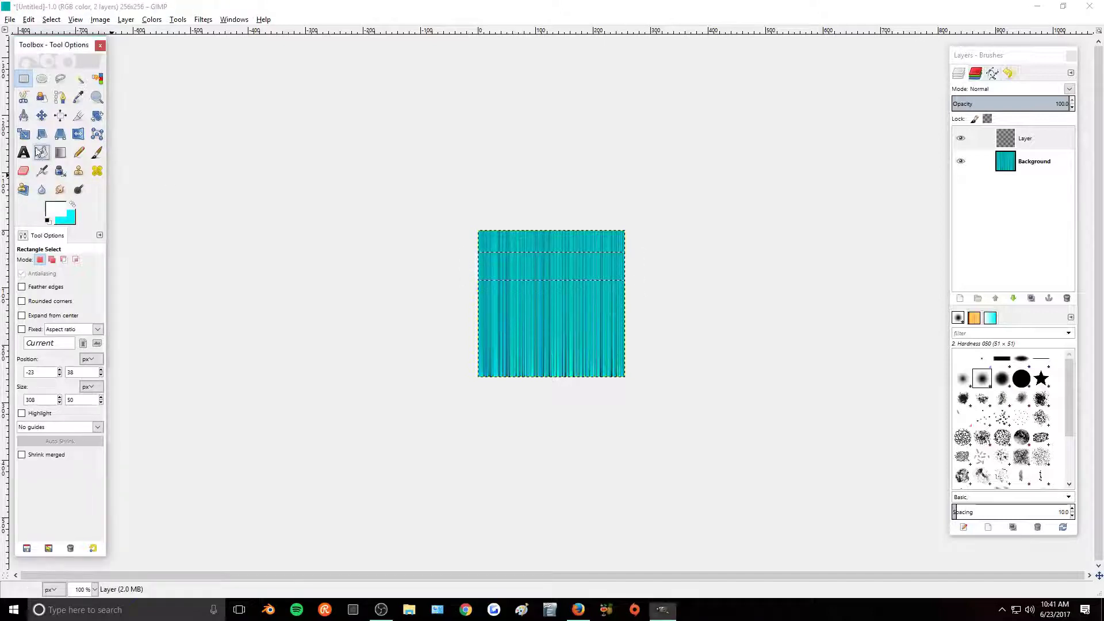
click(515, 268)
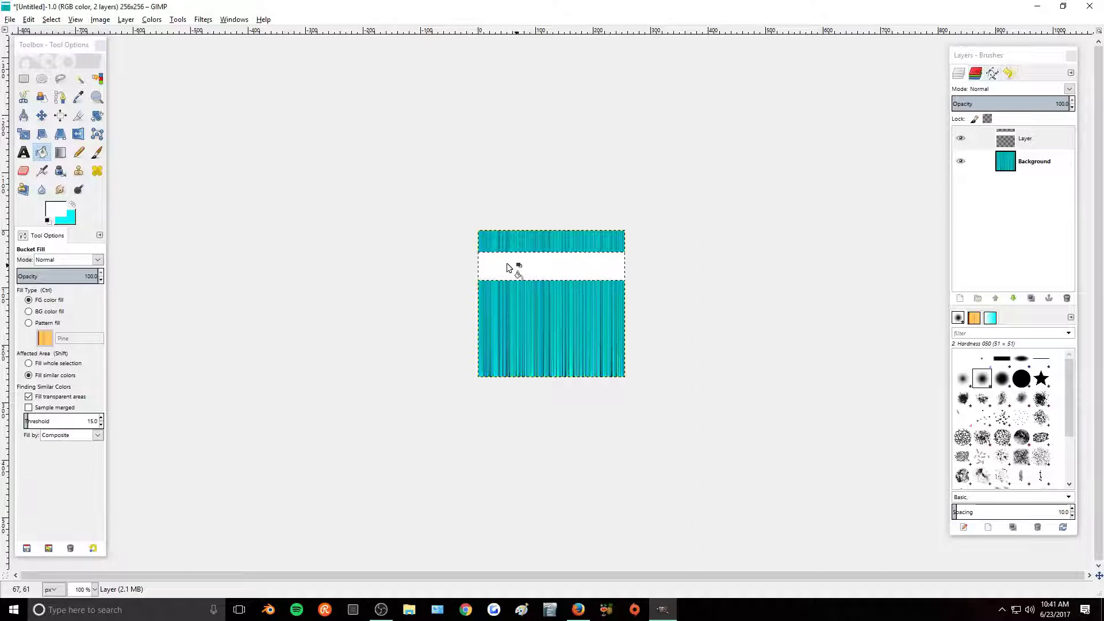
Step: Fill a thinner horizontal band lower down the texture with white
click(23, 78)
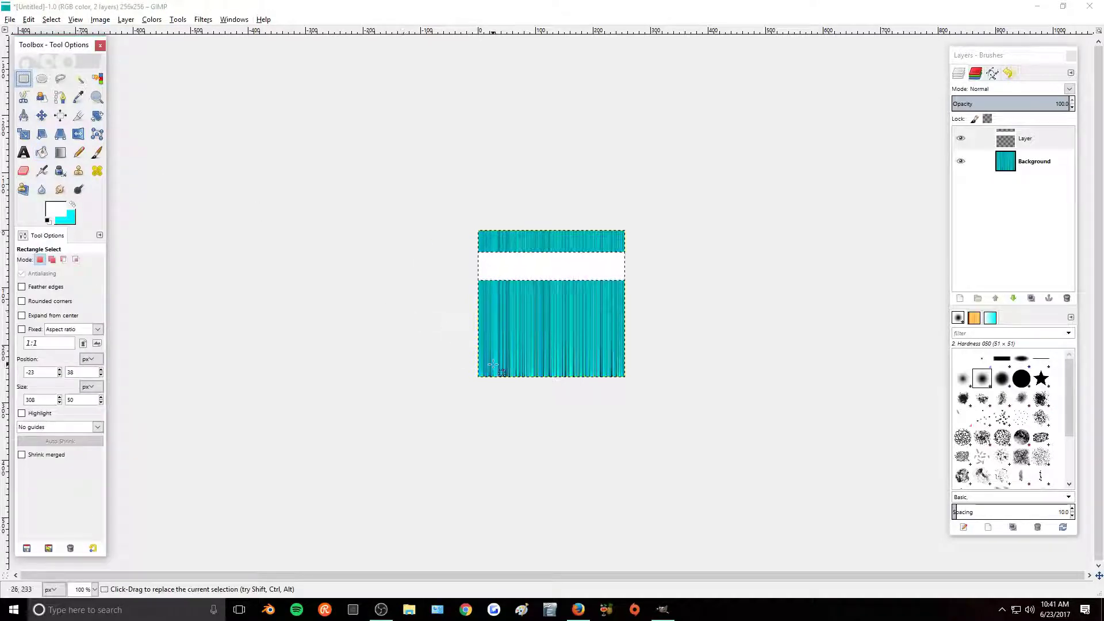
drag(466, 323, 639, 336)
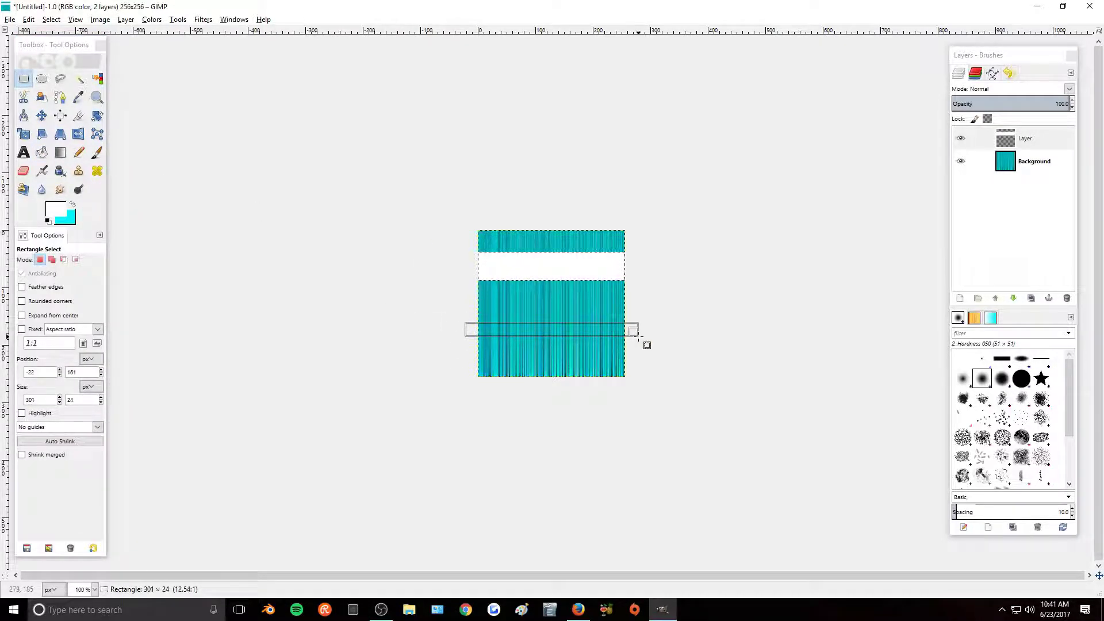
click(41, 152)
click(513, 331)
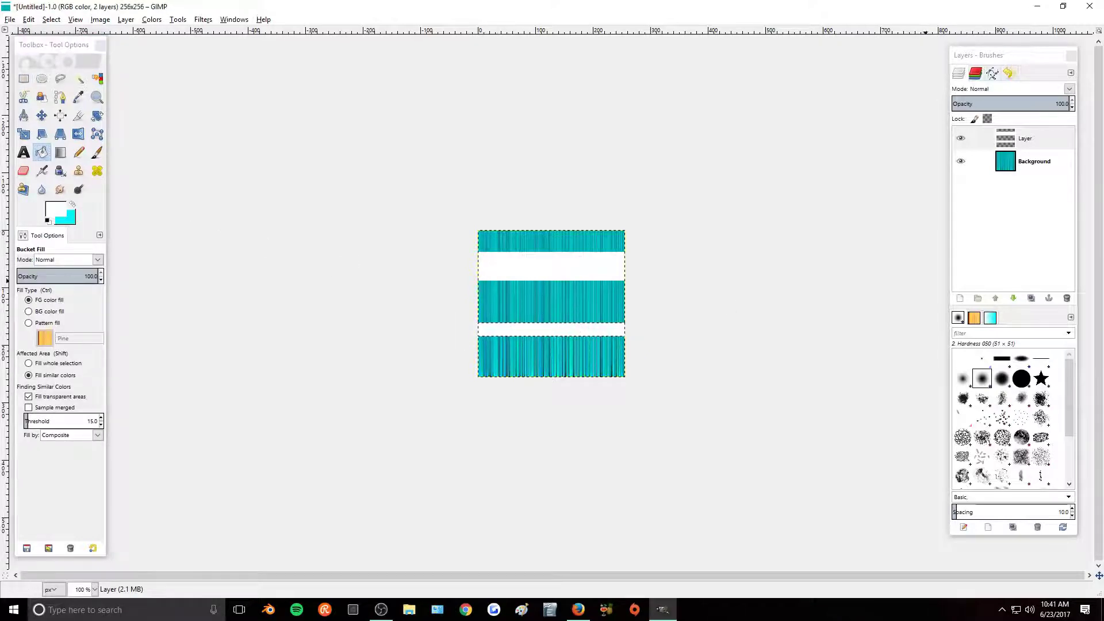
Step: Deselect, soften the white bands with a ~21 px Gaussian Blur, and set the layer to Overlay
click(51, 19)
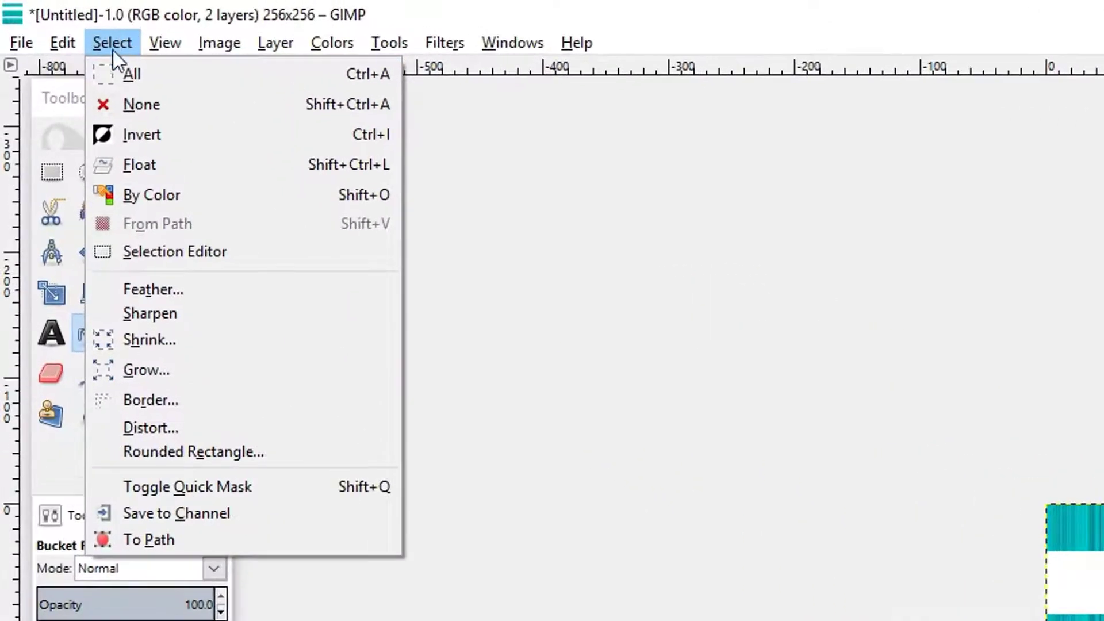
click(116, 86)
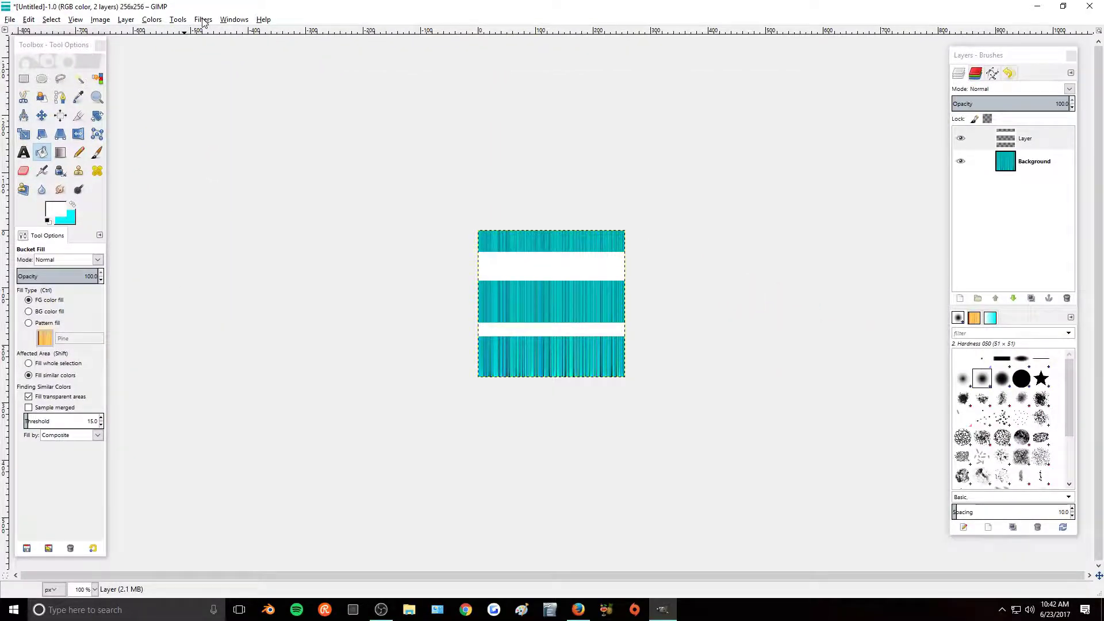
click(203, 19)
mouse_move(215, 85)
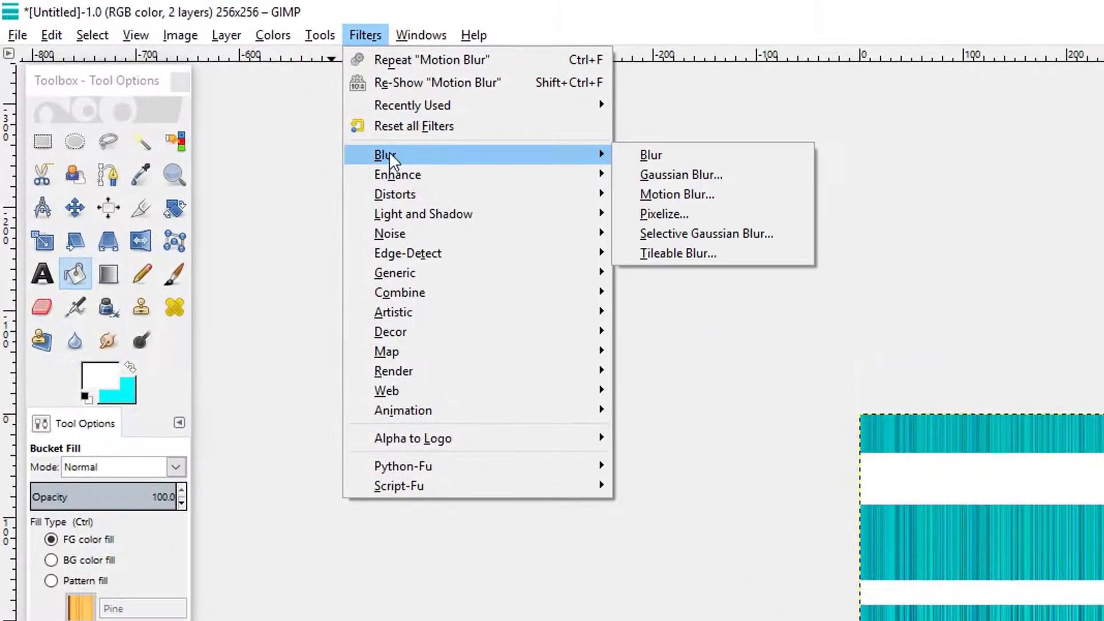
click(724, 176)
scroll(575, 412, up, 15)
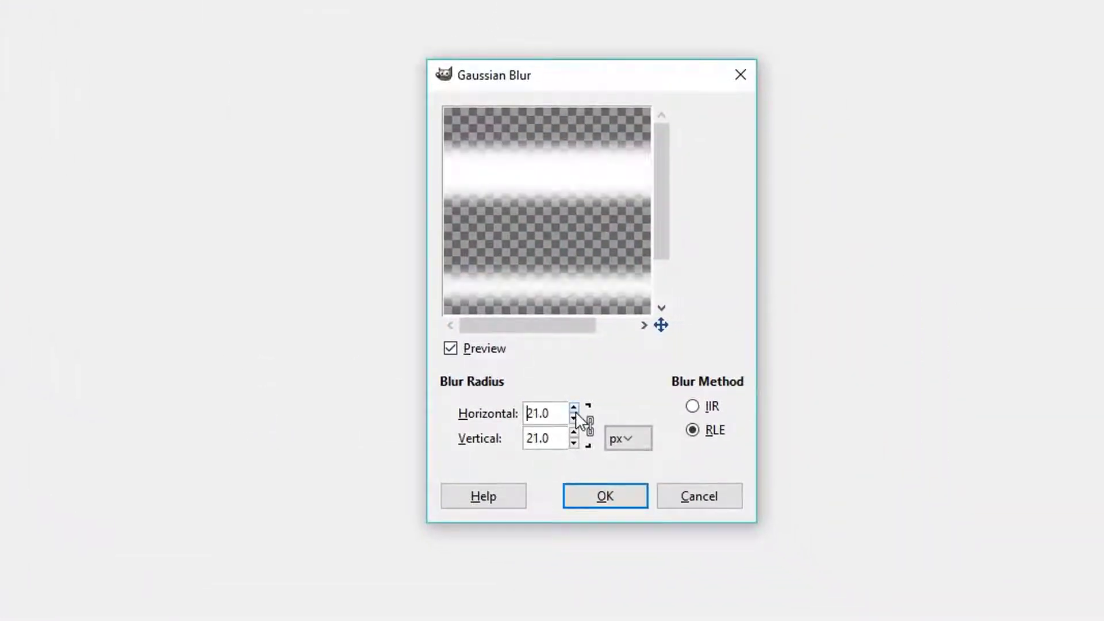
scroll(578, 418, up, 1)
click(599, 498)
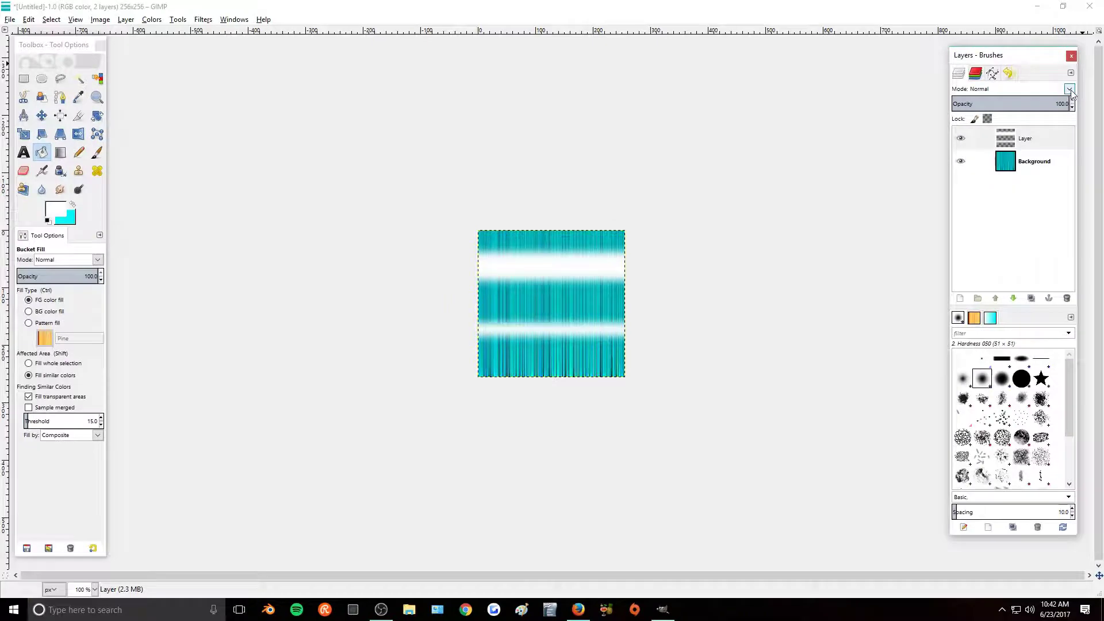
click(1069, 90)
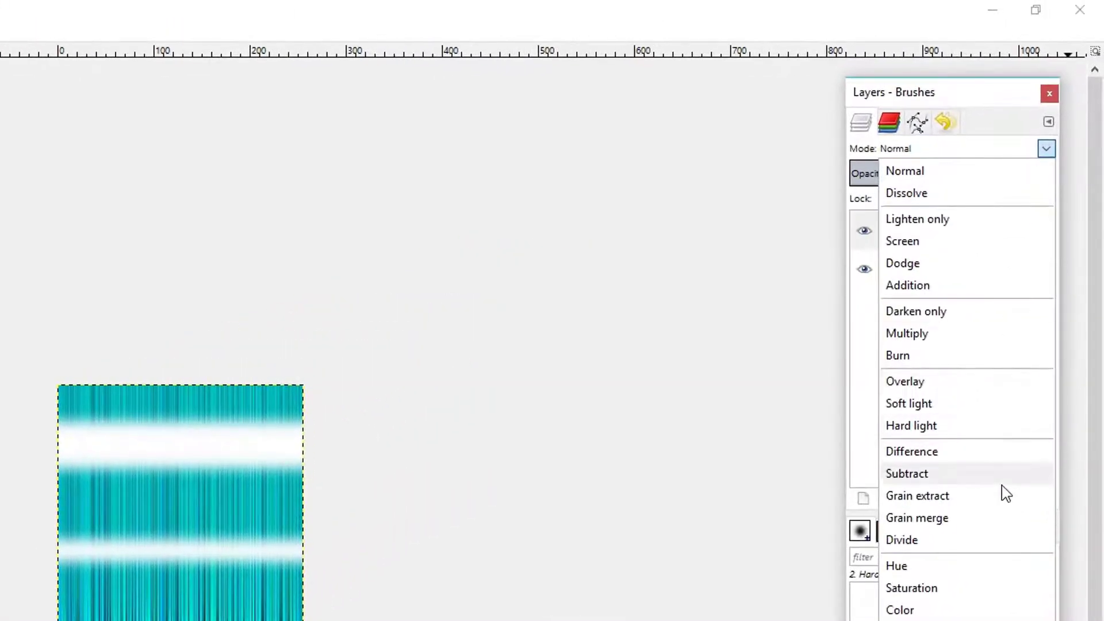
click(964, 390)
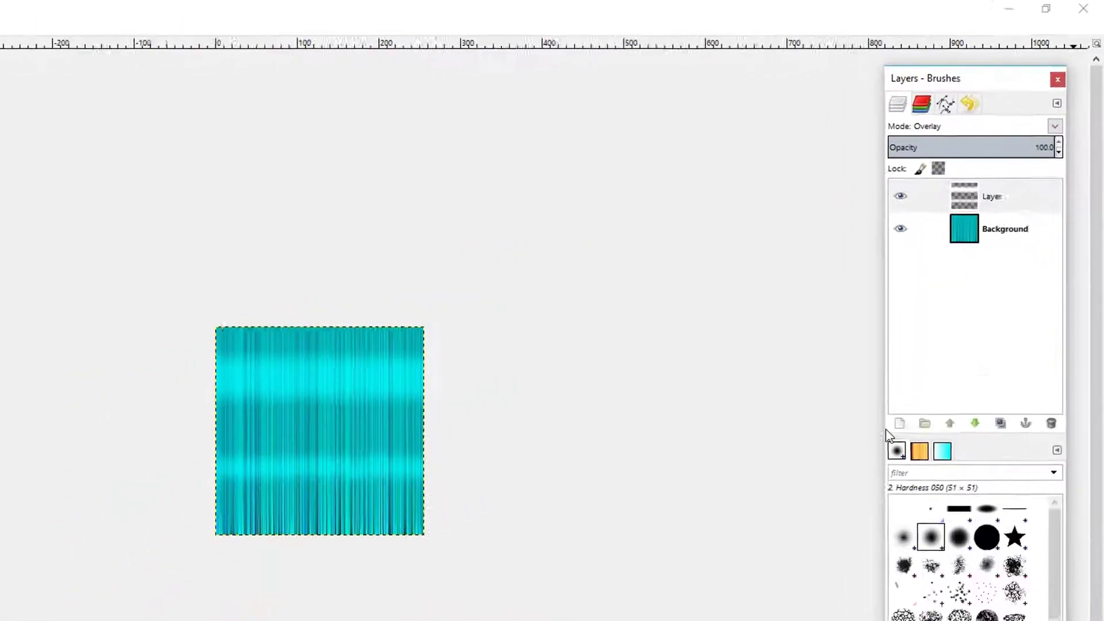
Step: Add a transparent layer and fill a thin strip along the top edge with black
click(863, 498)
click(959, 392)
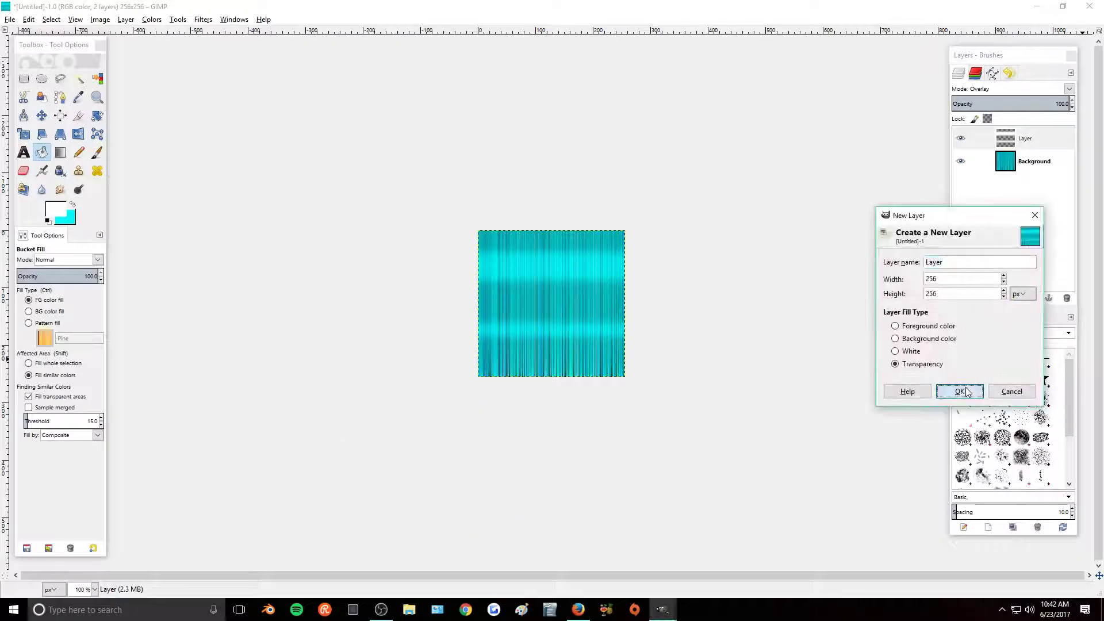
click(24, 81)
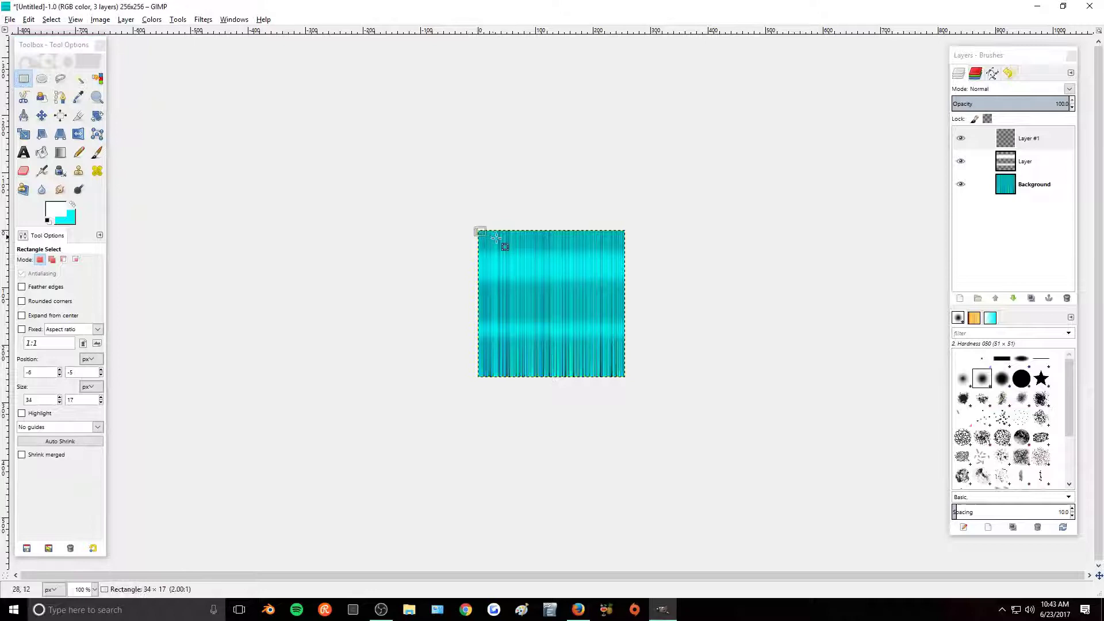
drag(475, 228, 634, 238)
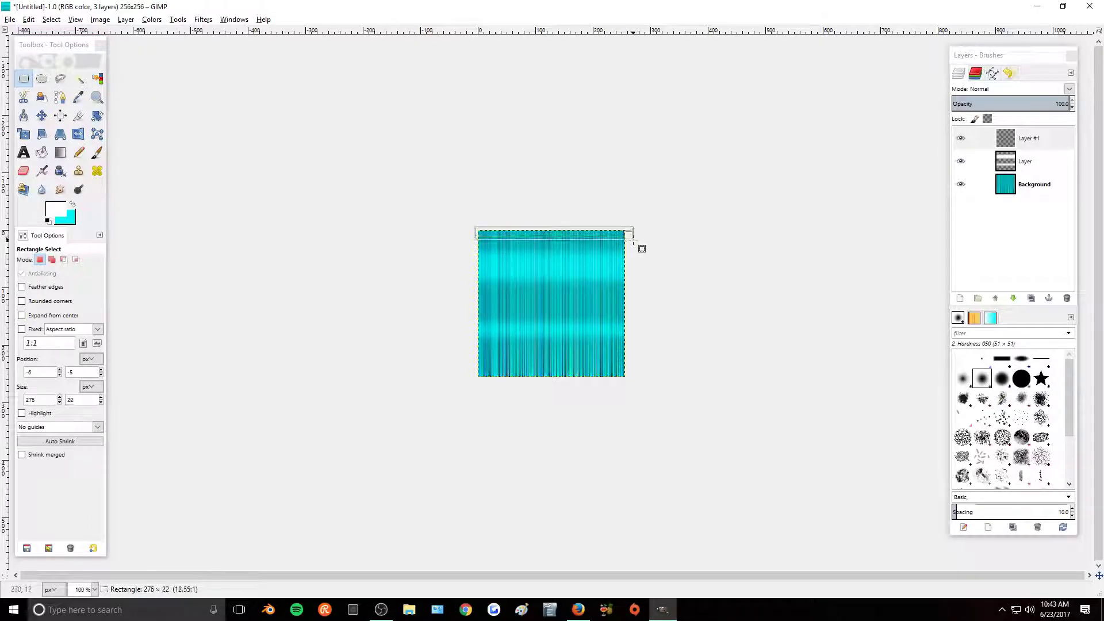
click(42, 152)
click(49, 221)
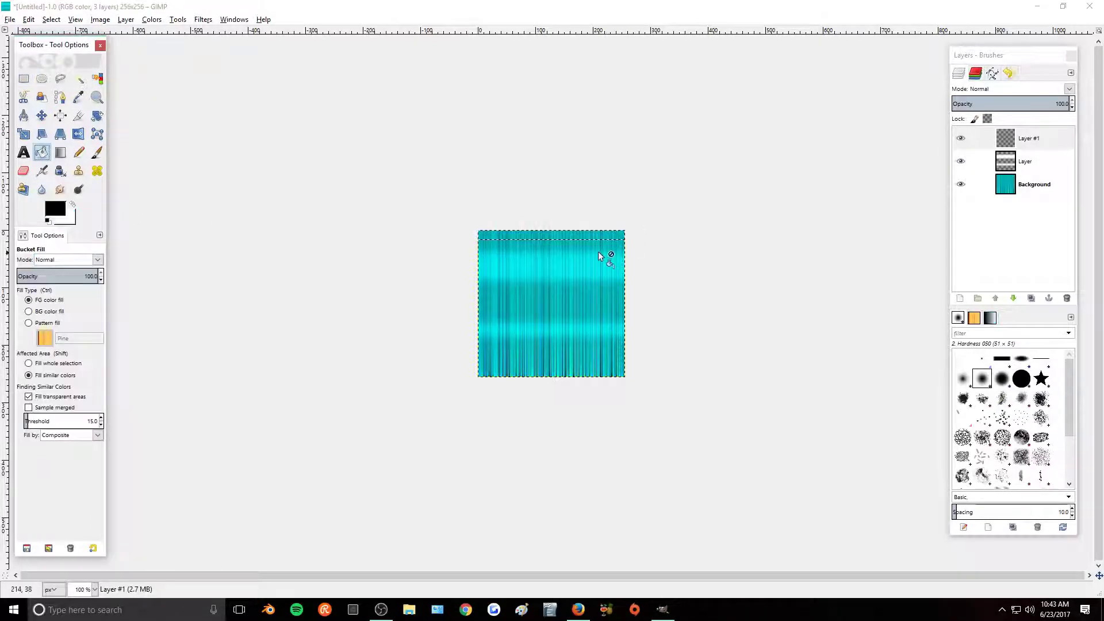
click(565, 236)
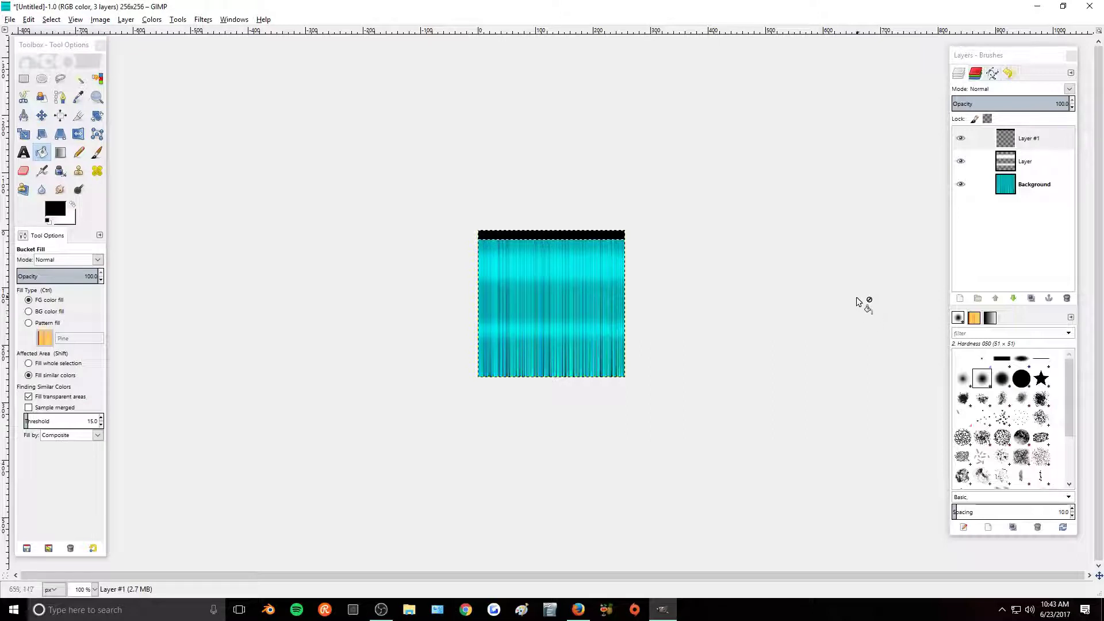
Step: Fill a thin strip along the bottom edge with black
key(r)
drag(470, 378, 637, 368)
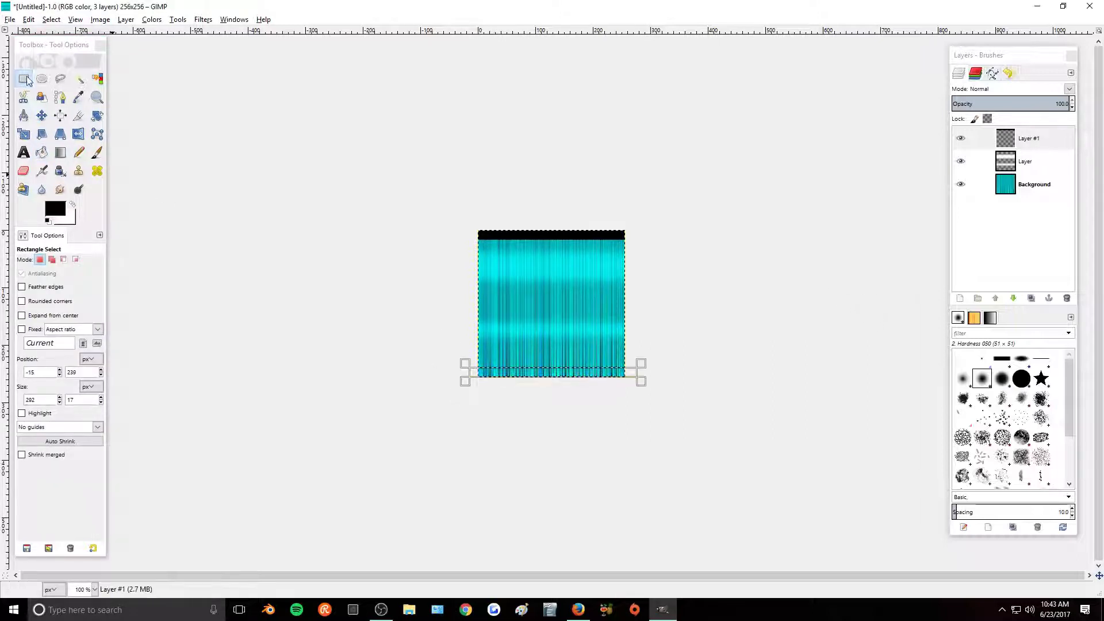
click(41, 153)
click(514, 378)
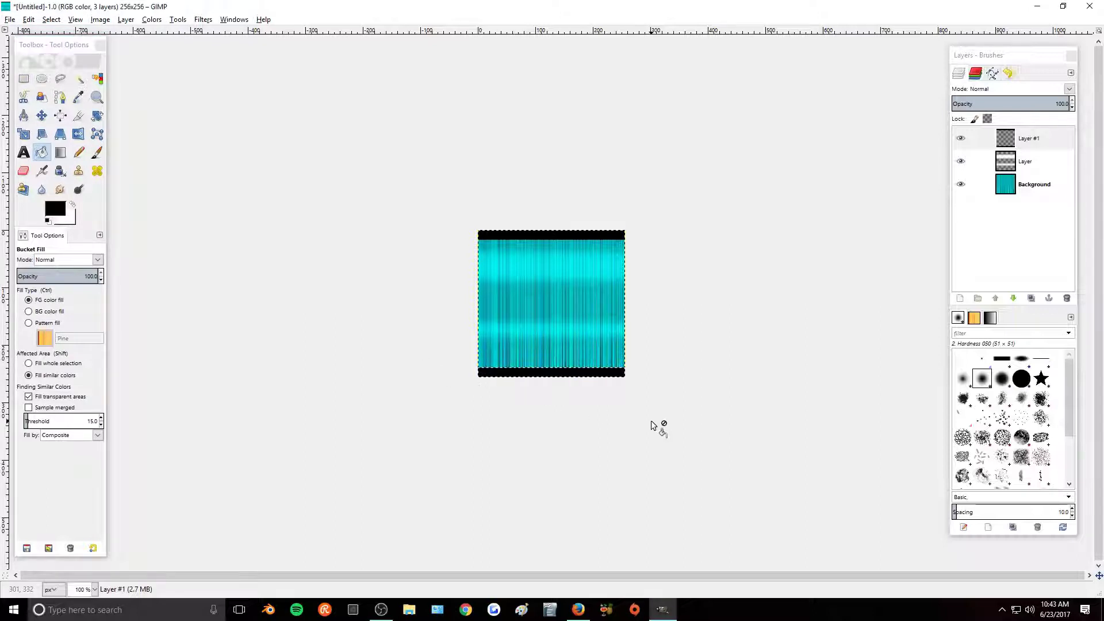
click(51, 19)
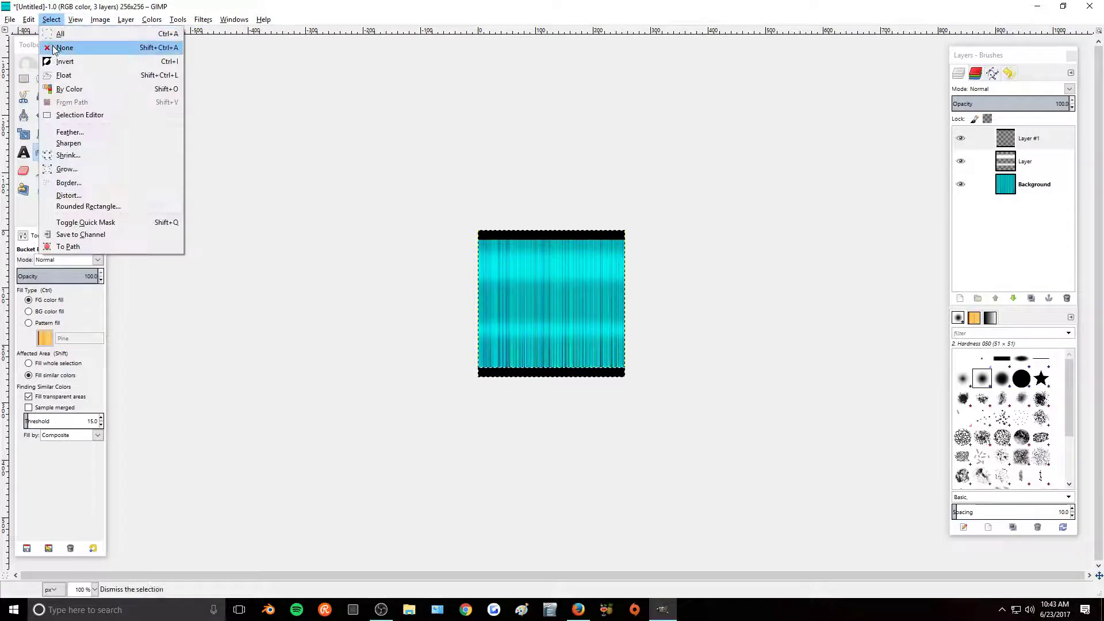
Step: Clear the selection and soften the black bands with a radius-35 Gaussian Blur
click(52, 47)
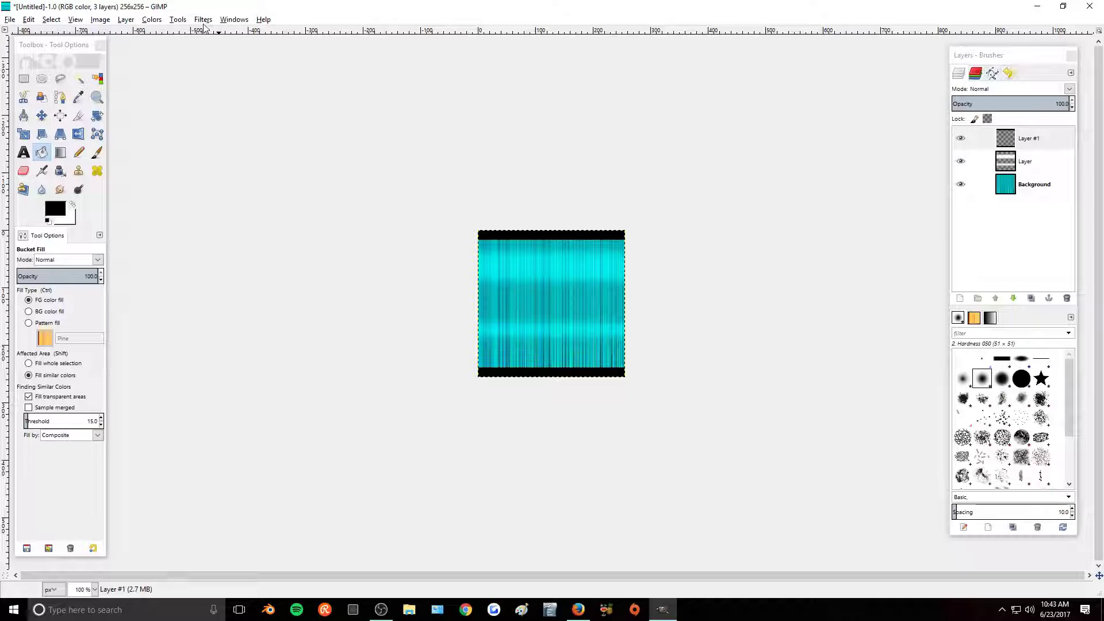
click(203, 19)
mouse_move(276, 86)
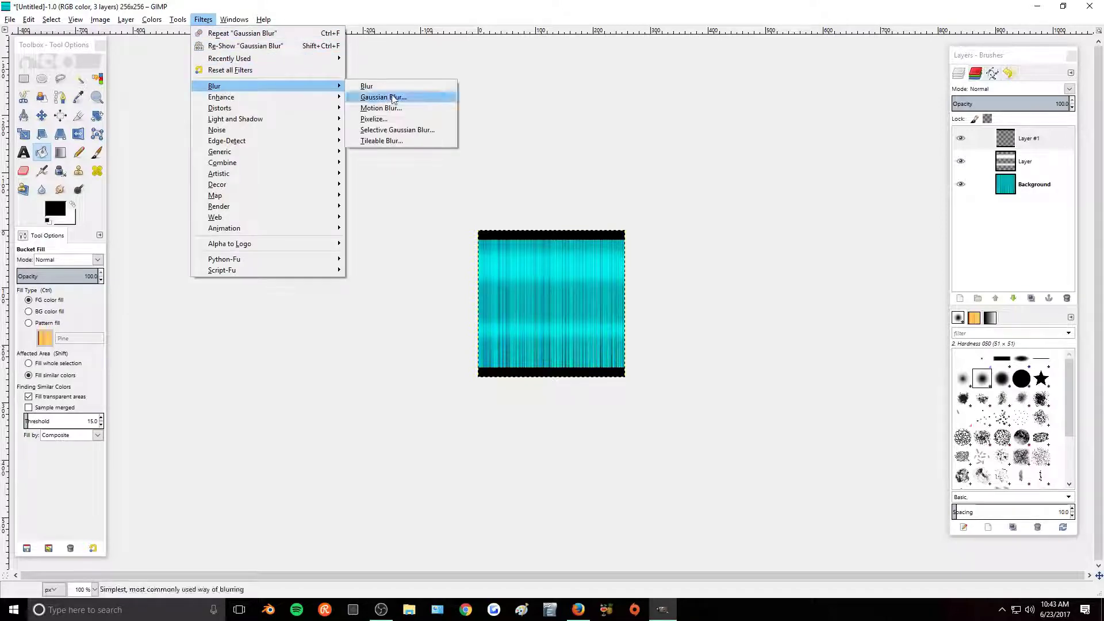
click(393, 100)
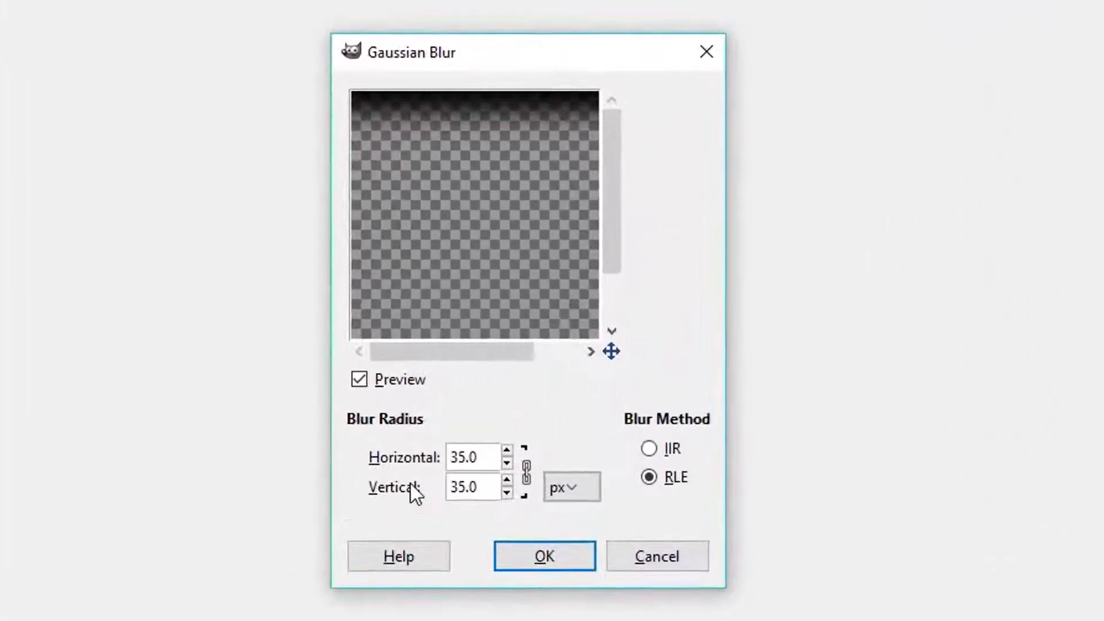
click(542, 553)
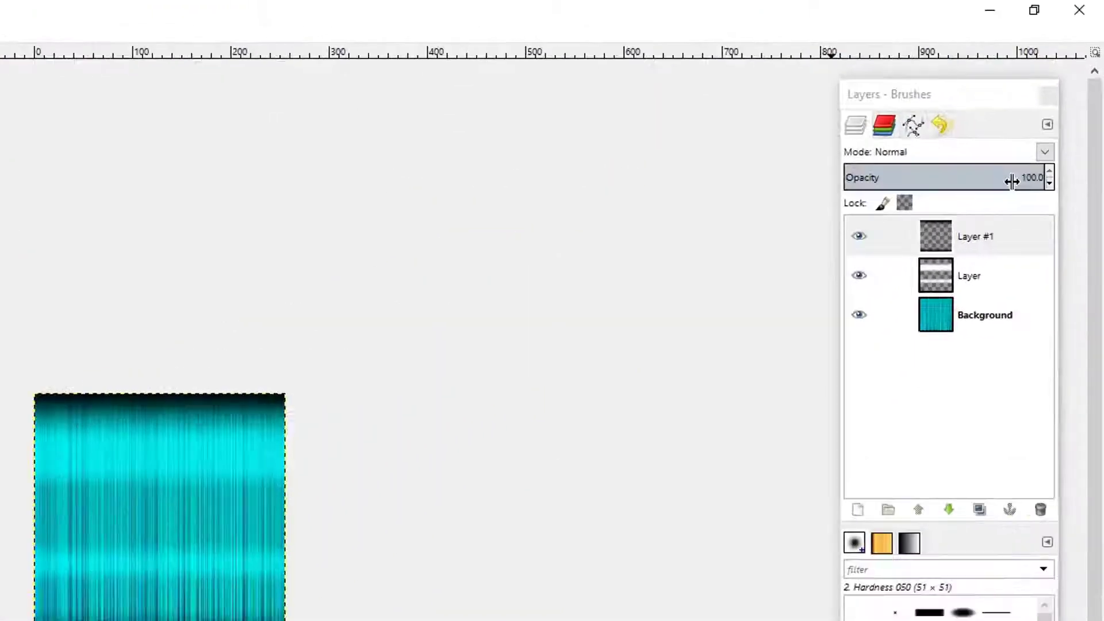
Step: Lower Layer #1's opacity to about 50
click(1037, 104)
drag(950, 235, 900, 233)
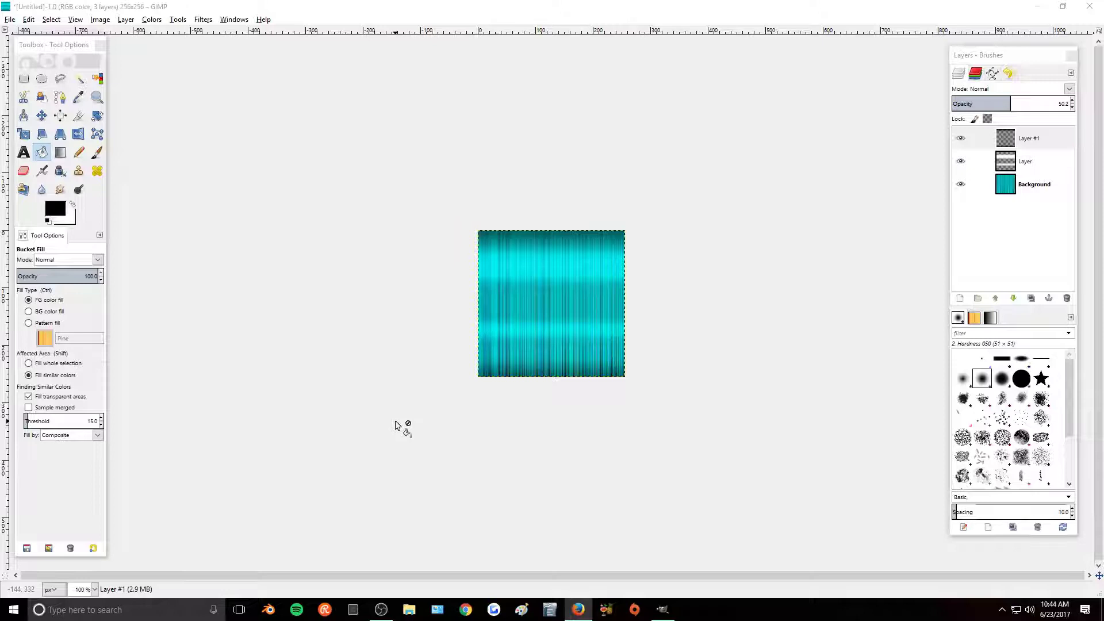
click(10, 20)
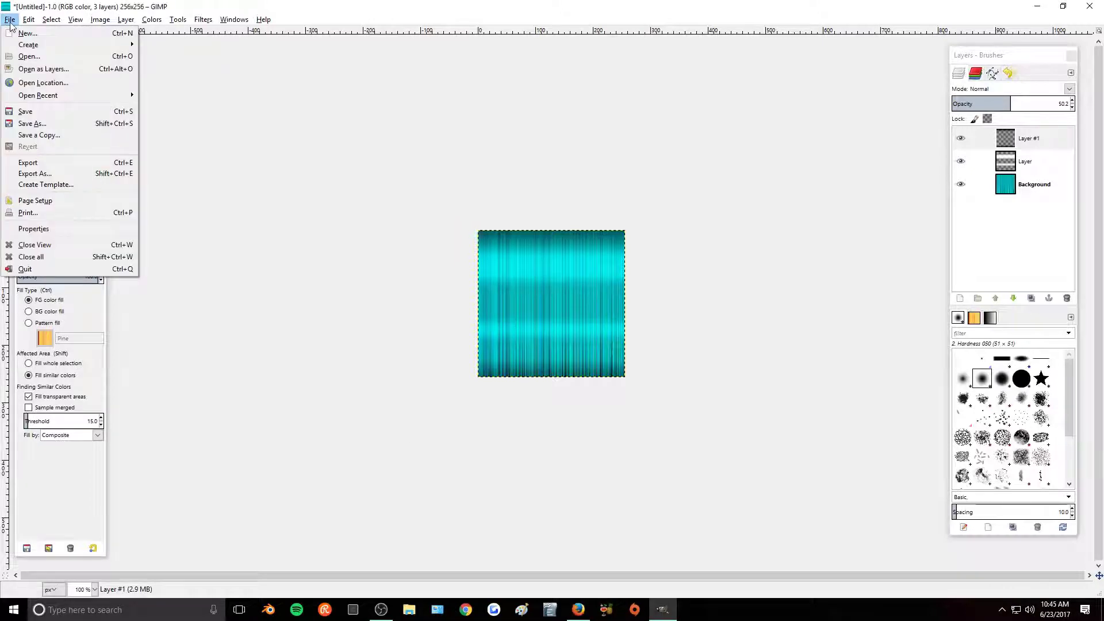
Step: Export the texture as Blue Hair.png into Desktop/Hair with default PNG options
click(41, 164)
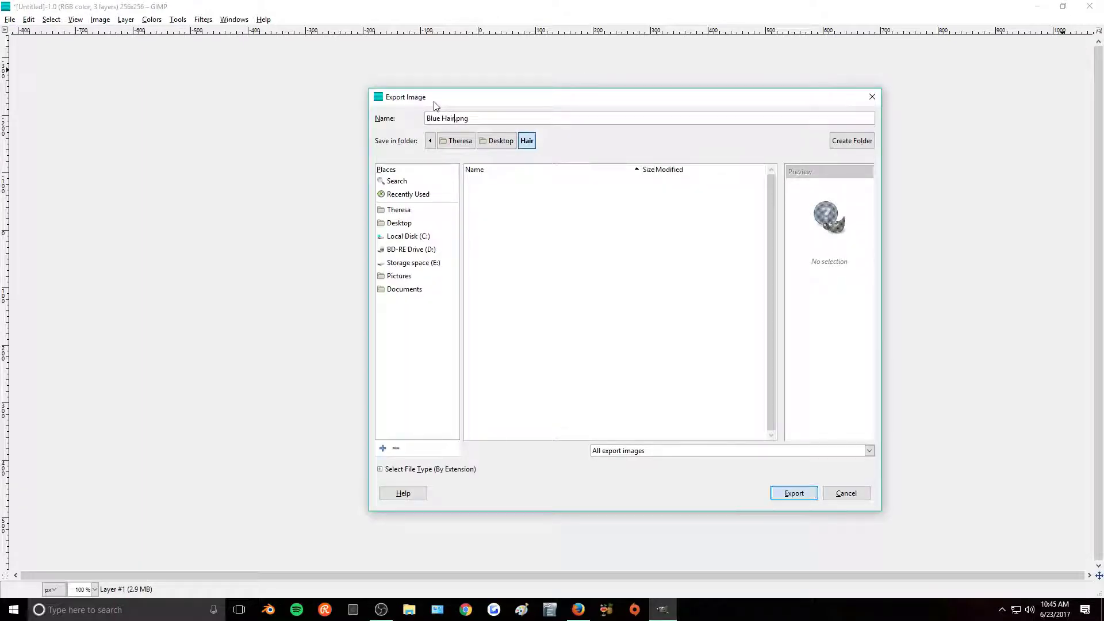
key(Return)
key(Return)
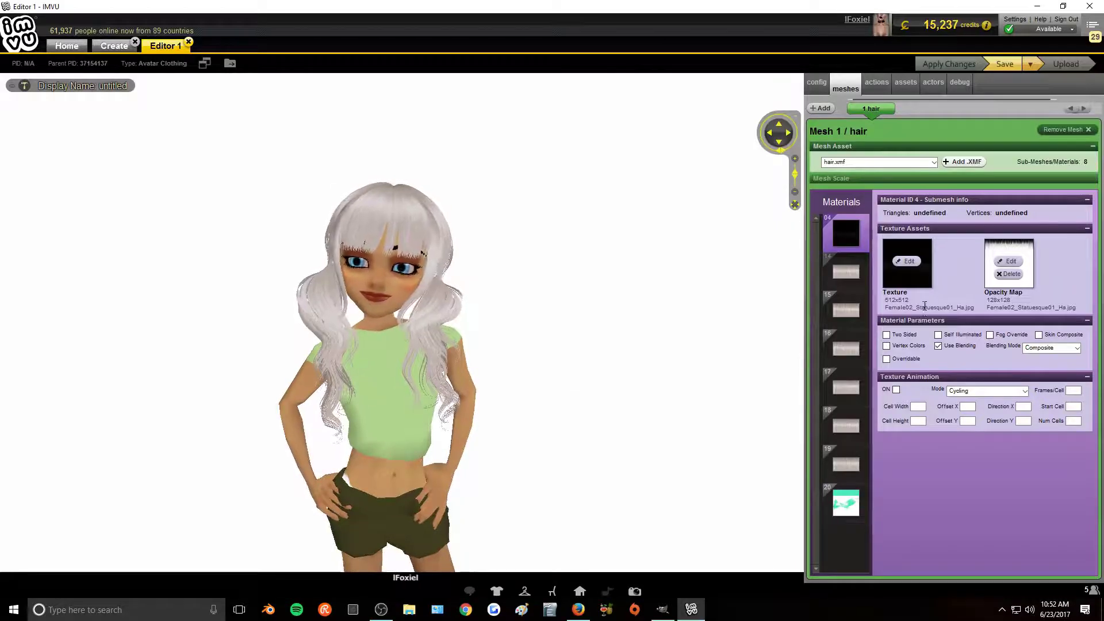
Step: Load the Blue Hair image as hair material 14's texture and apply it, turning the hair cyan
click(845, 274)
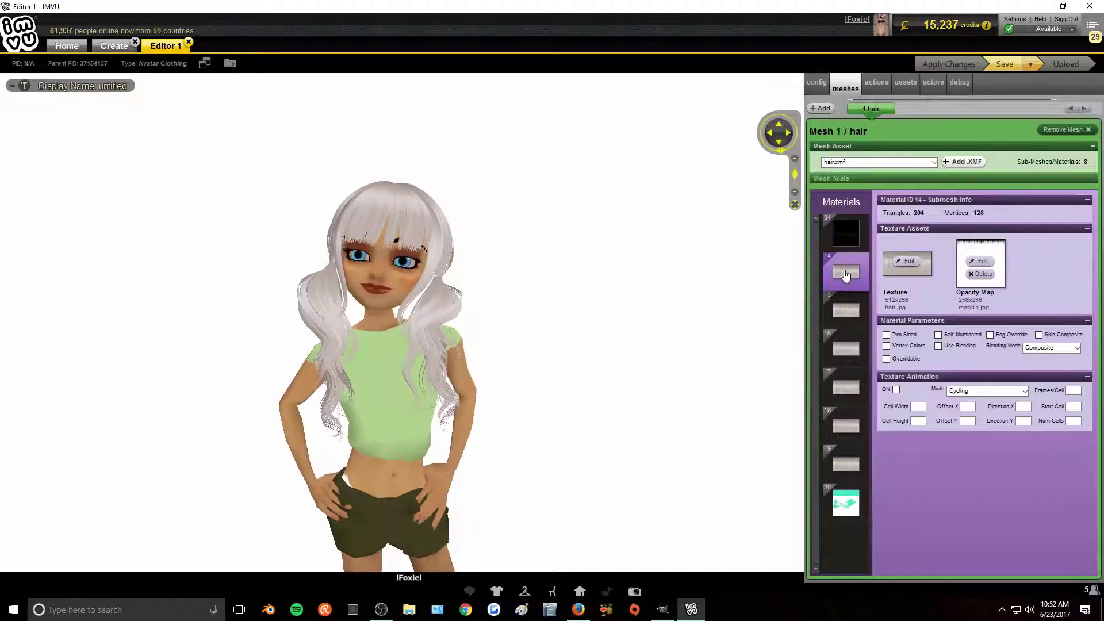
click(908, 262)
click(219, 112)
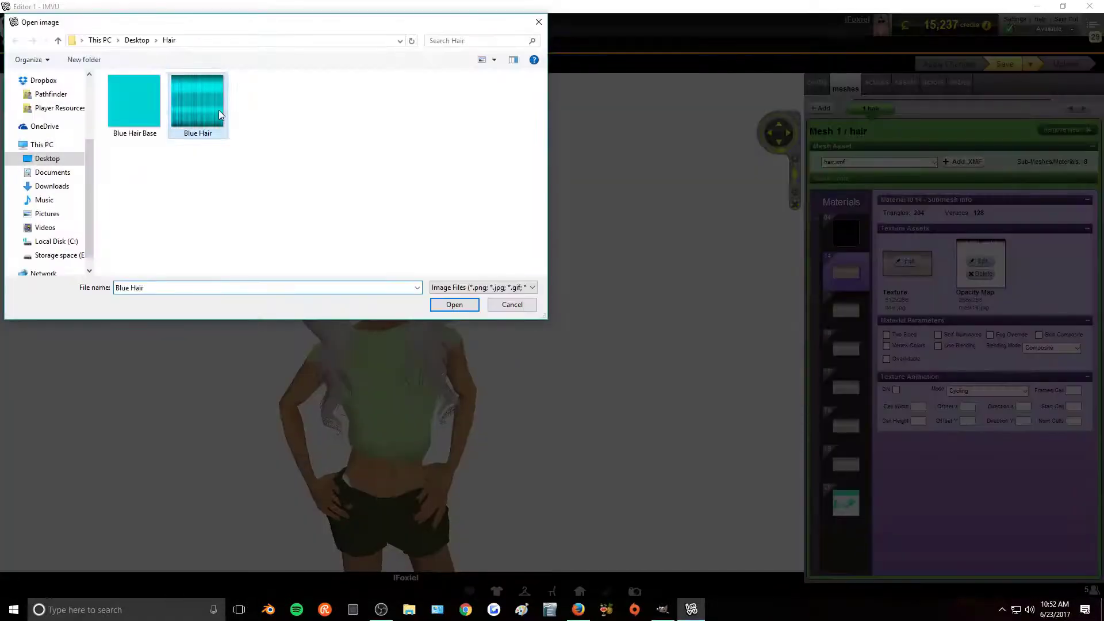
double_click(218, 109)
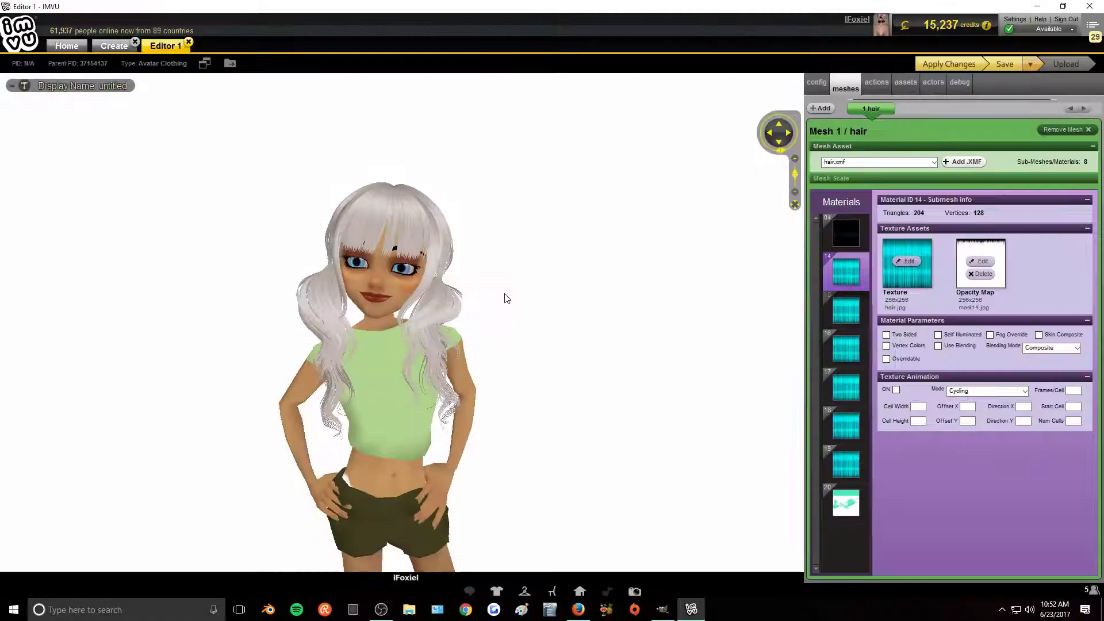
click(946, 65)
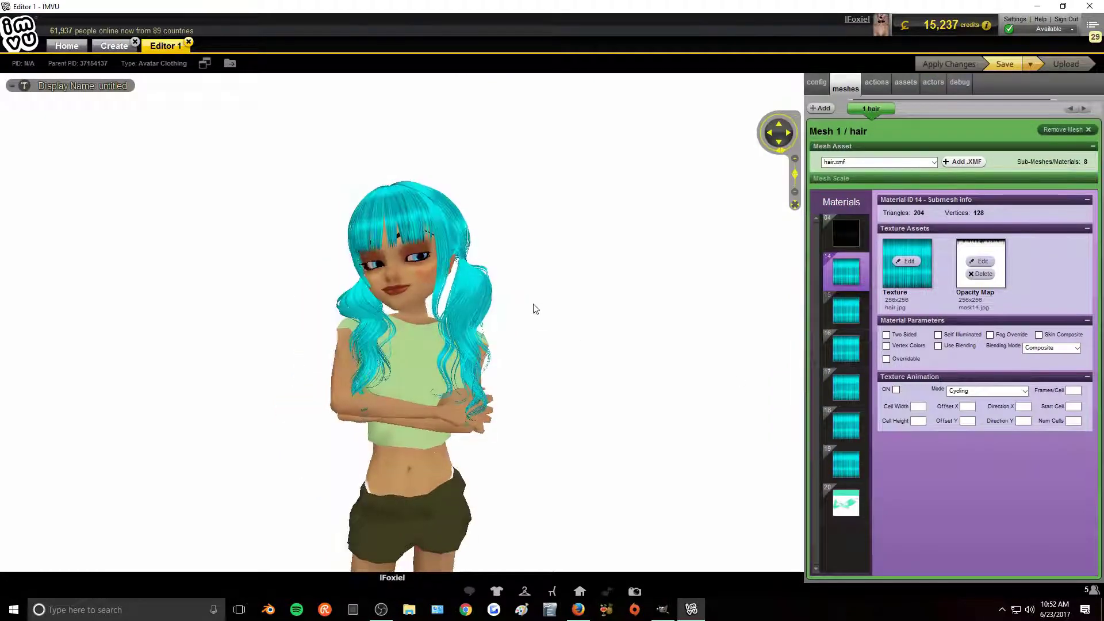
drag(535, 309, 630, 325)
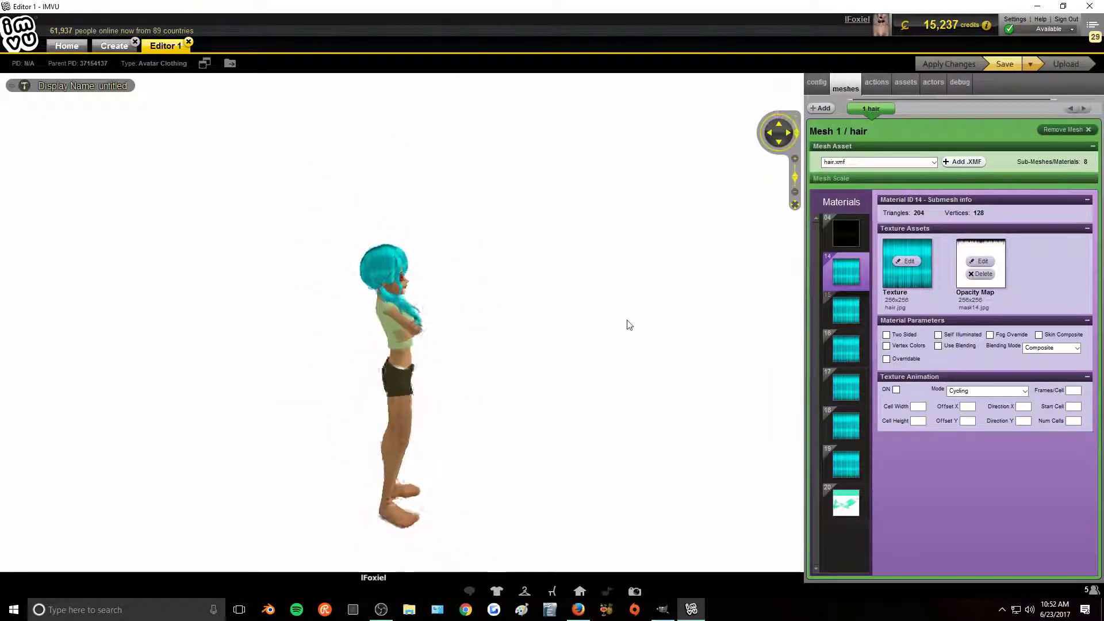
click(525, 591)
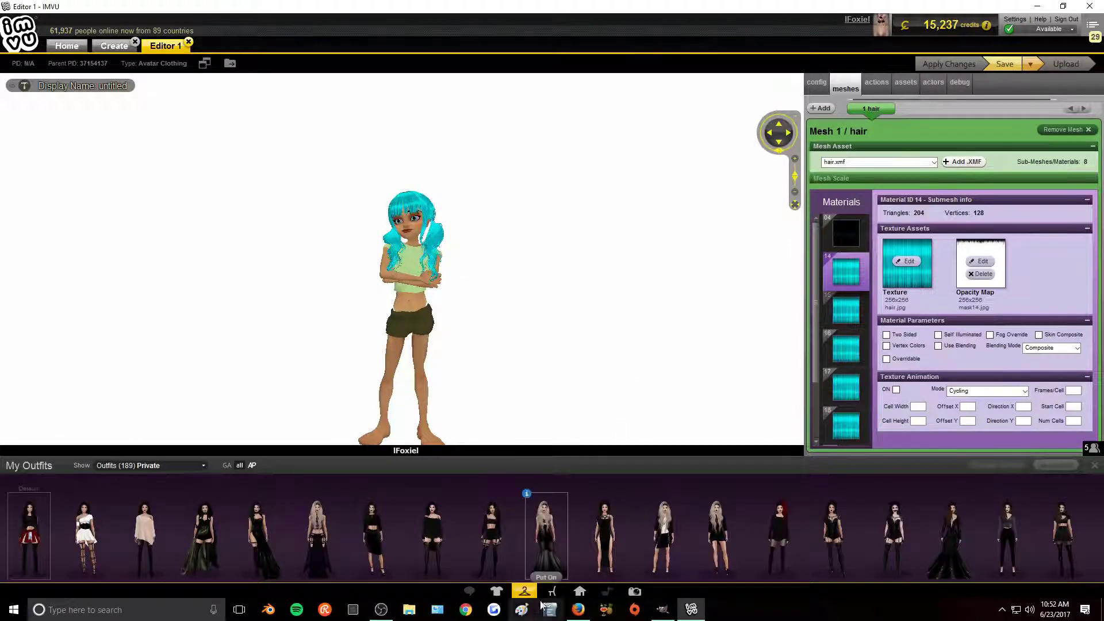
Step: Put on a saved outfit with a black top and red plaid, then view the cyan hair from behind
click(546, 577)
click(525, 592)
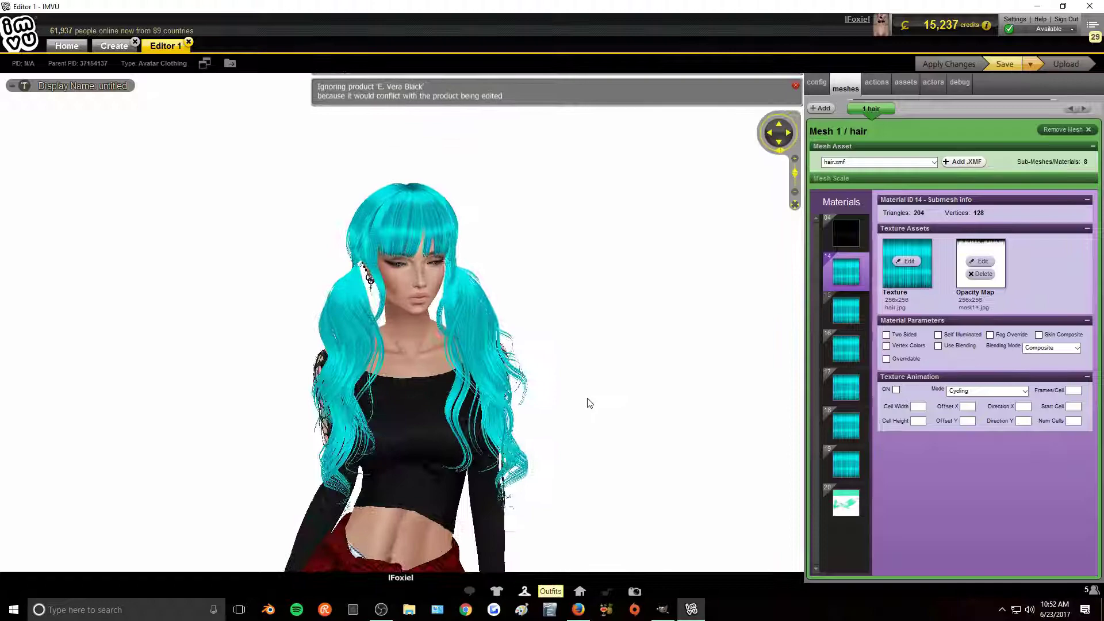
drag(702, 473, 249, 461)
scroll(254, 491, down, 3)
scroll(774, 445, up, 2)
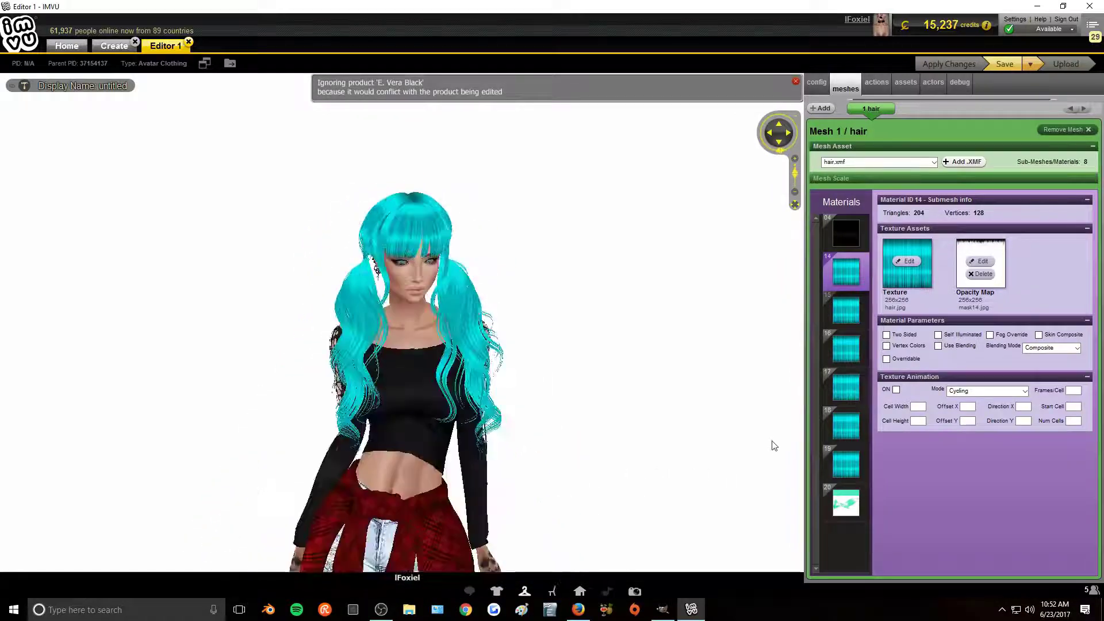